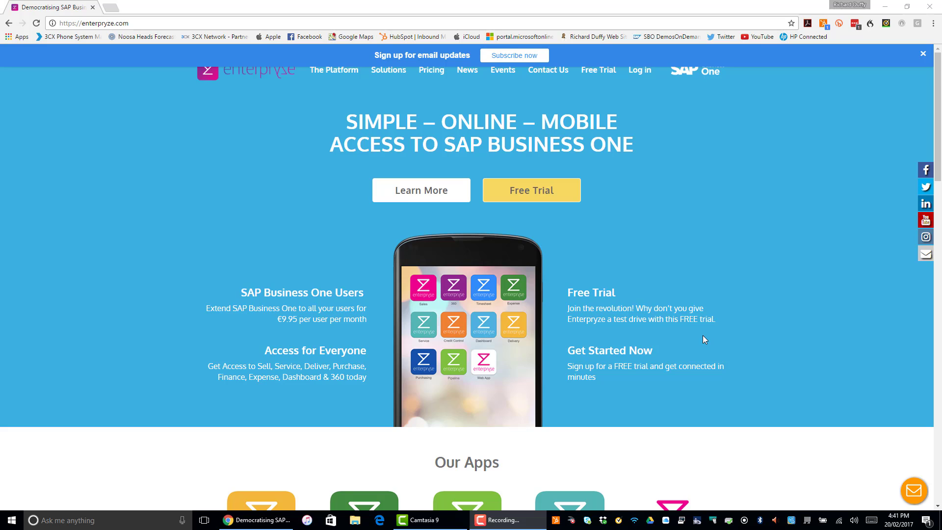
Step: Dismiss the email sign-up banner and log in to Enterpryze with the saved demo account credentials
left_click(925, 55)
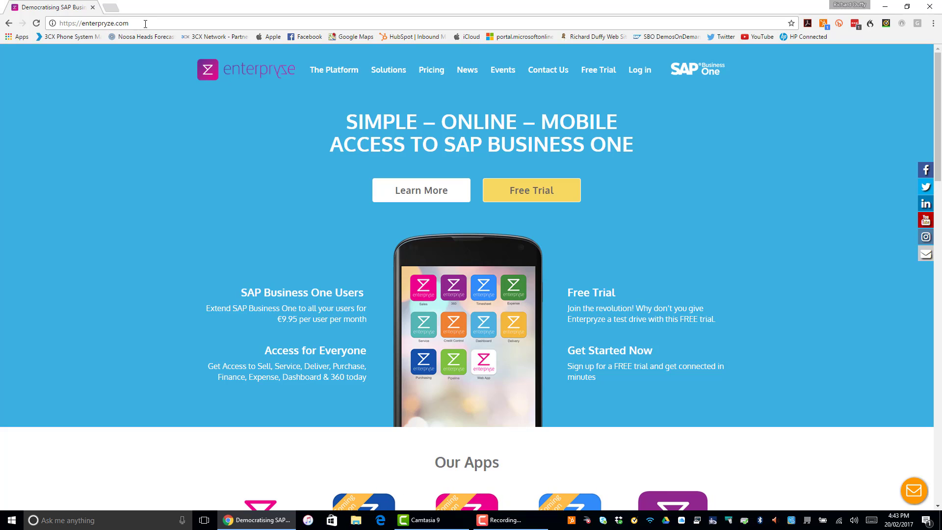
left_click(637, 73)
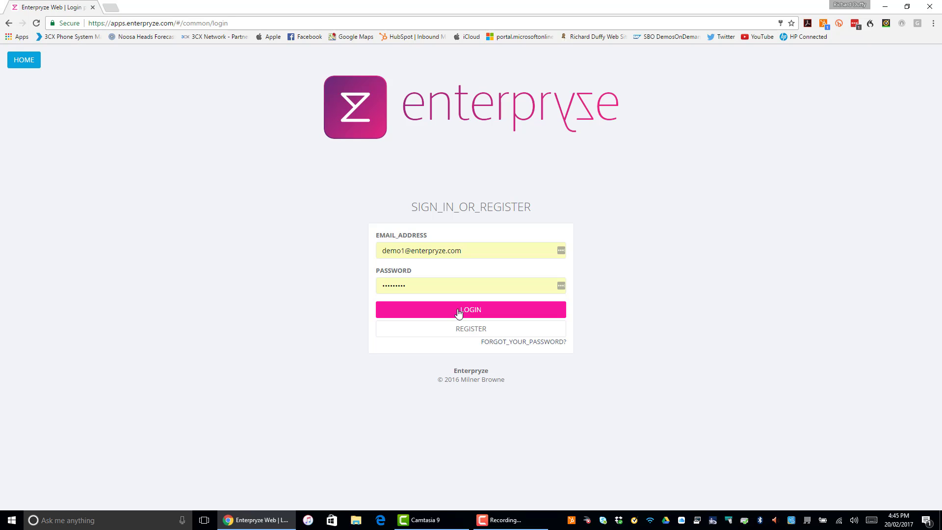
left_click(458, 313)
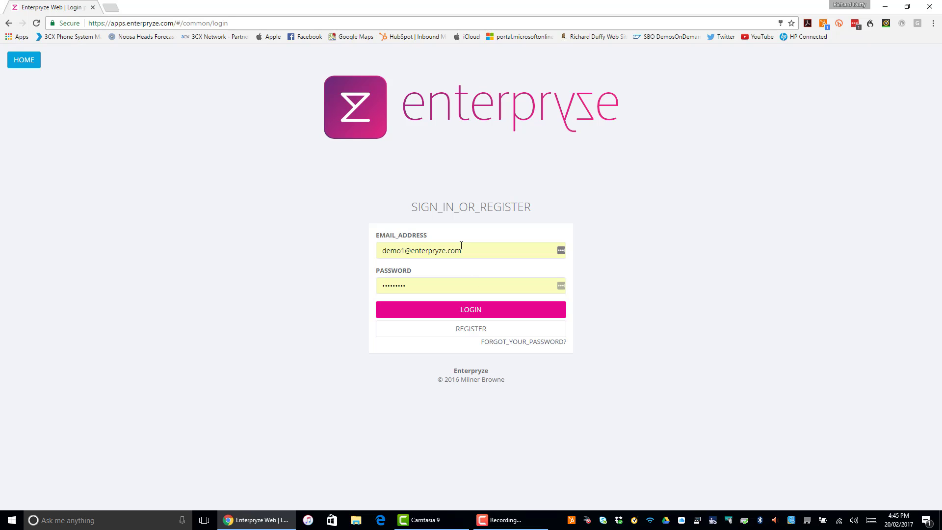
left_click(469, 246)
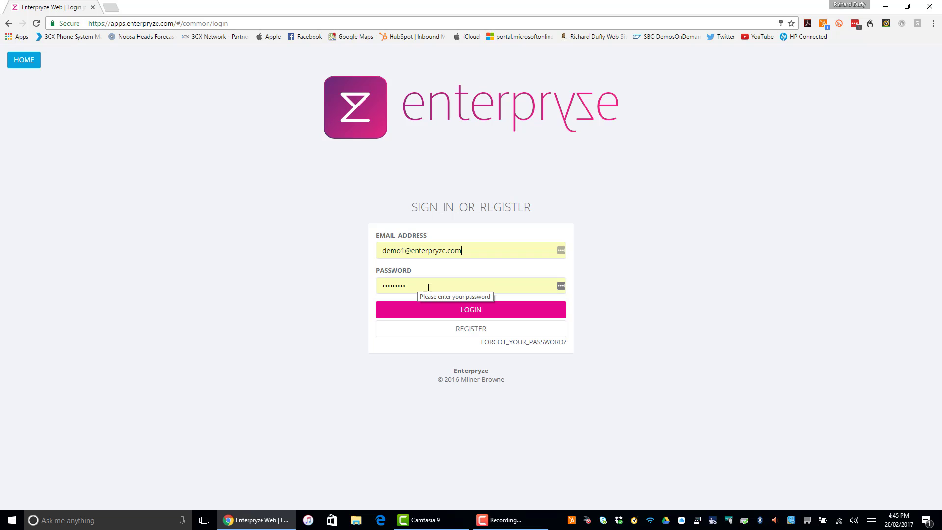
left_click(467, 314)
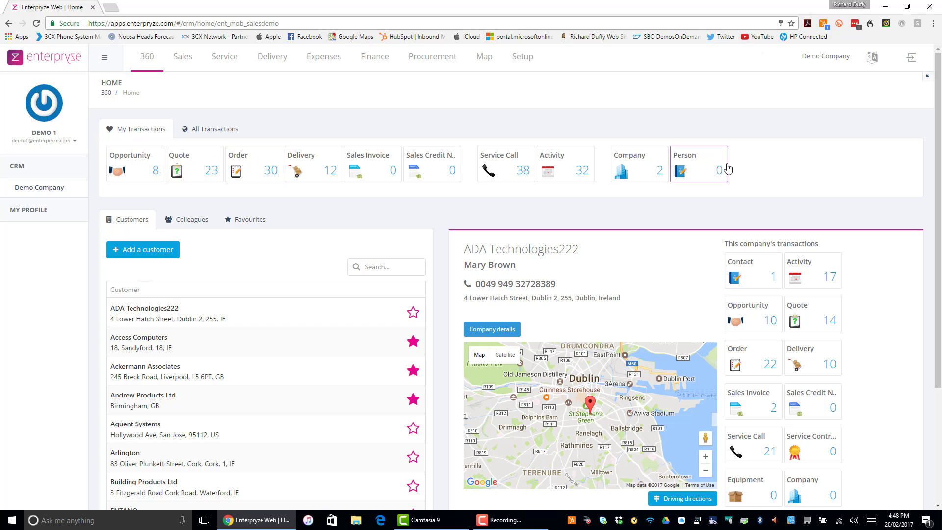
Step: Open sales order 570 from the orders under All Transactions and cancel the document
left_click(209, 133)
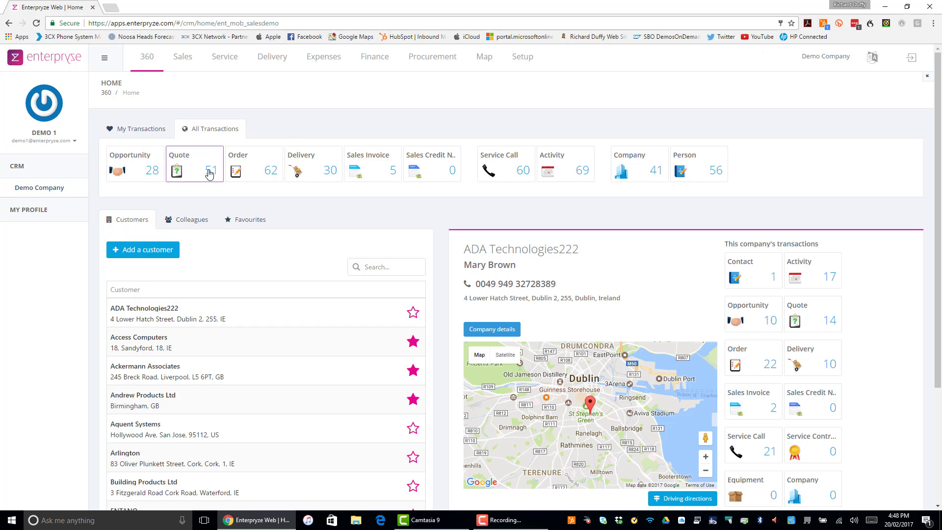
left_click(265, 172)
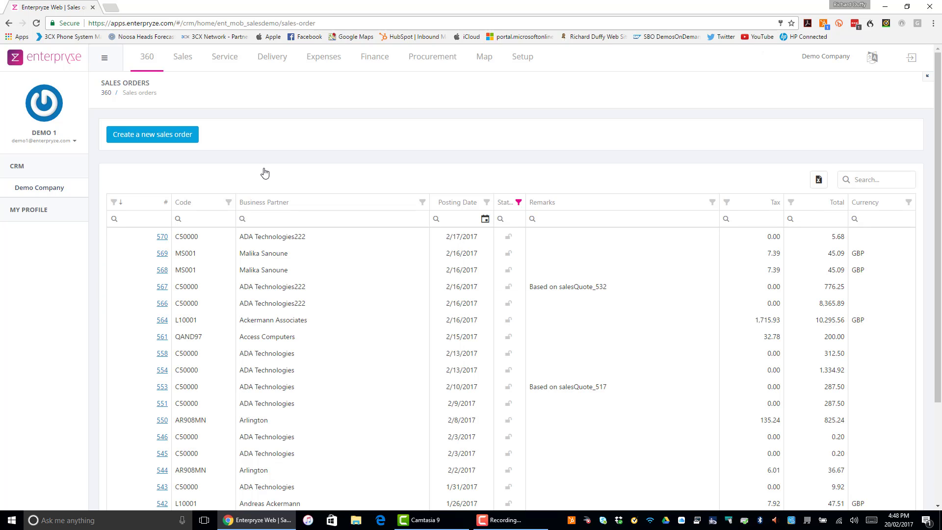
left_click(164, 240)
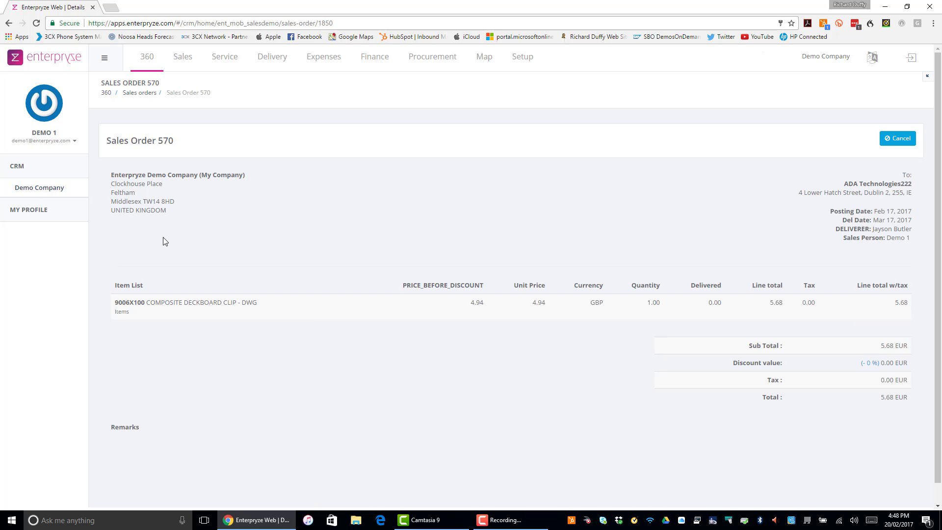
left_click(903, 140)
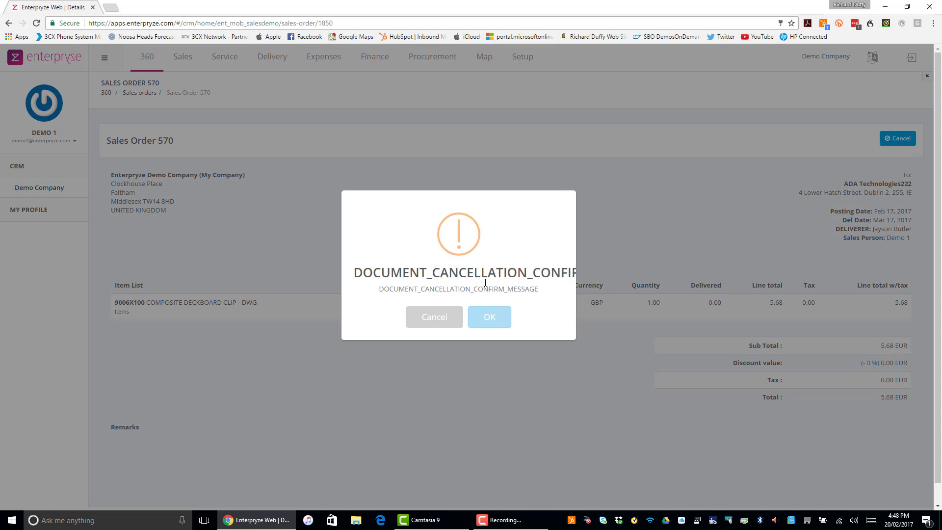
left_click(488, 317)
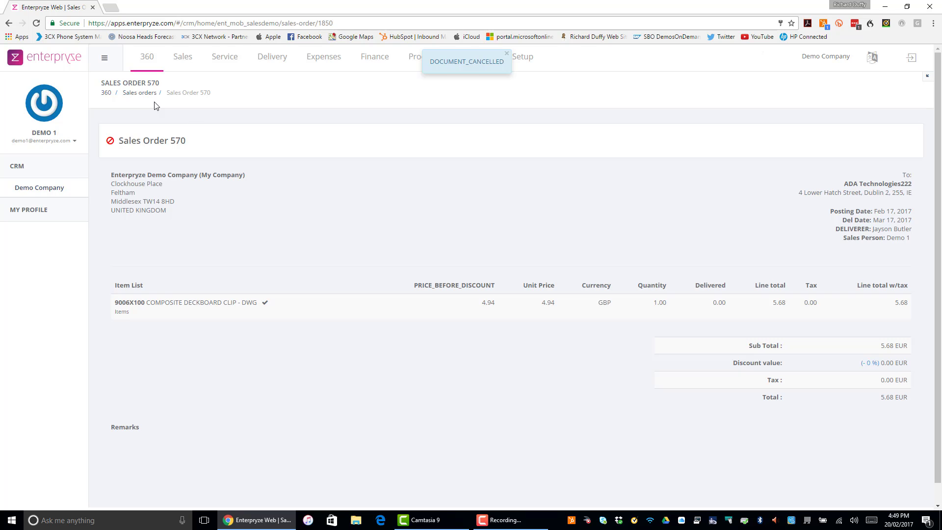
Step: Return to the sales orders list and open sales order 569 to review it
left_click(139, 94)
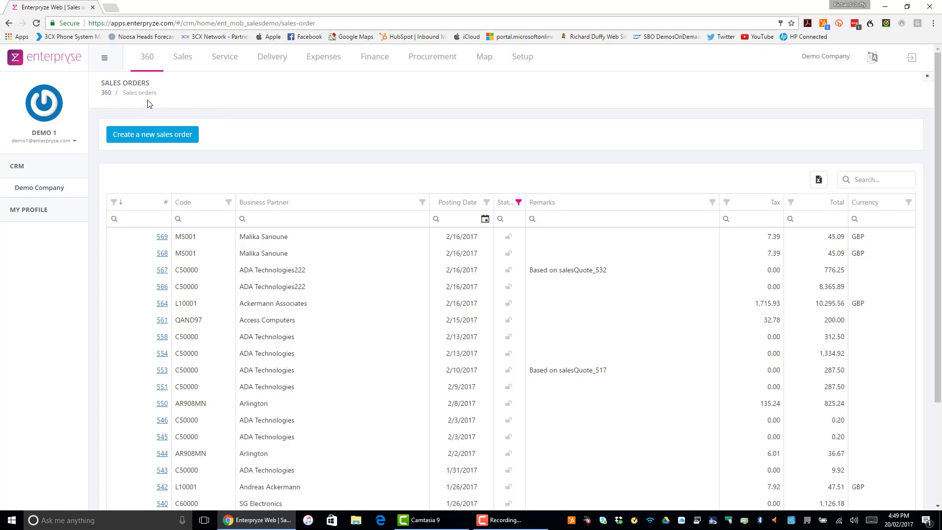
left_click(161, 238)
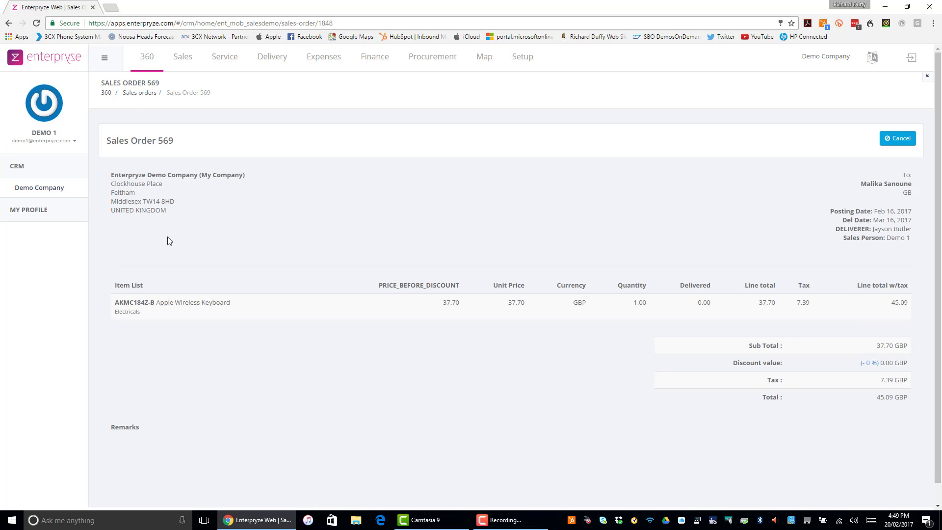
left_click(142, 94)
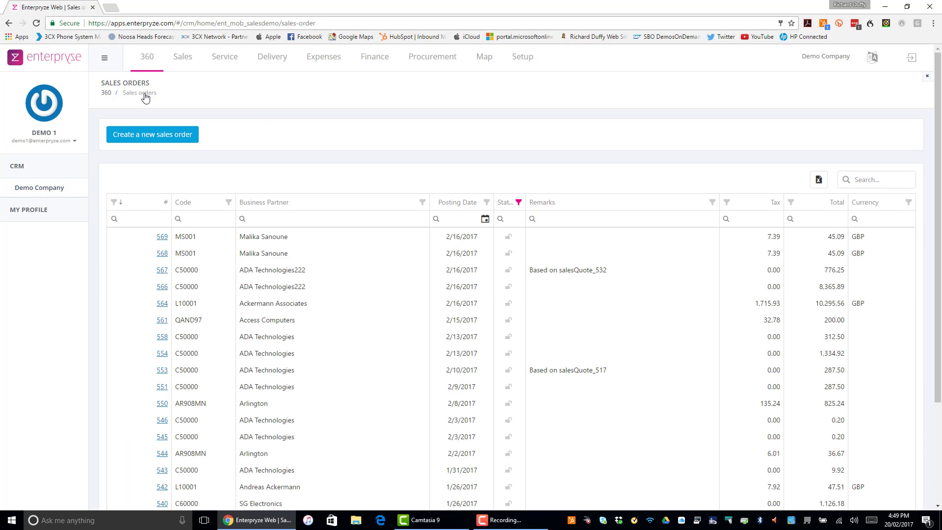
Step: Start a new sales order for business partner ADA Technologies222 with contact person Mary Brown and sales person Demo 1
left_click(154, 141)
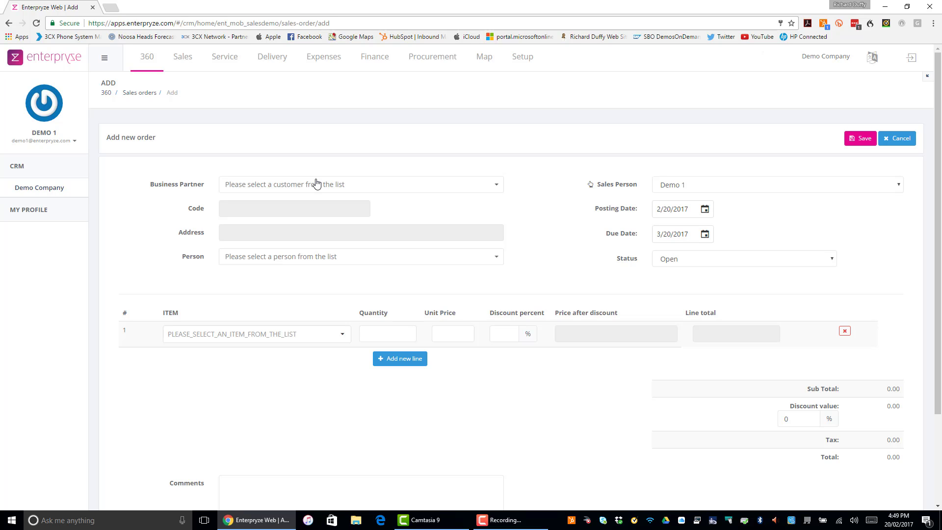
left_click(496, 185)
left_click(294, 231)
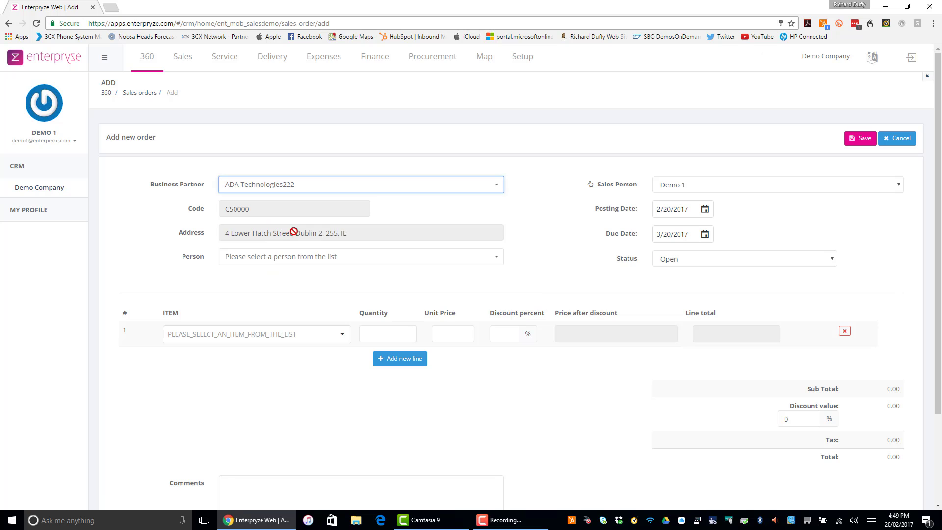
left_click(442, 257)
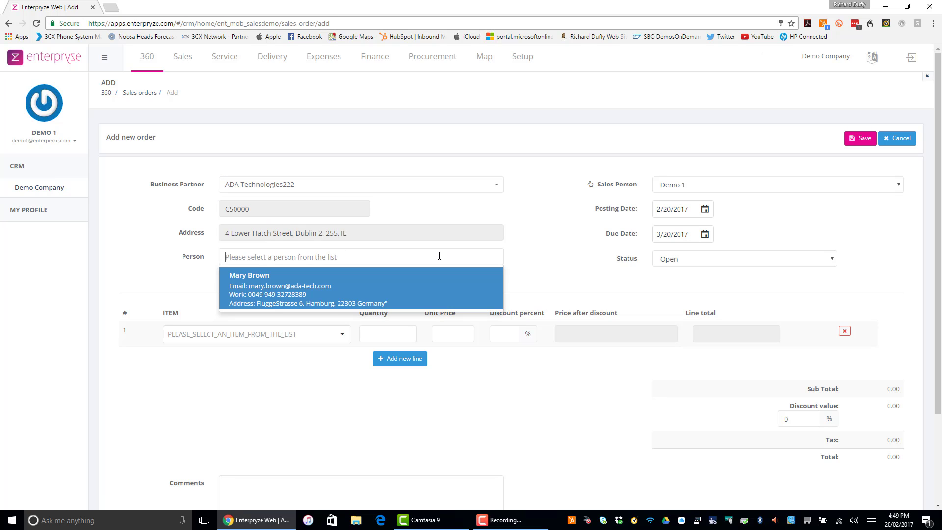
left_click(308, 286)
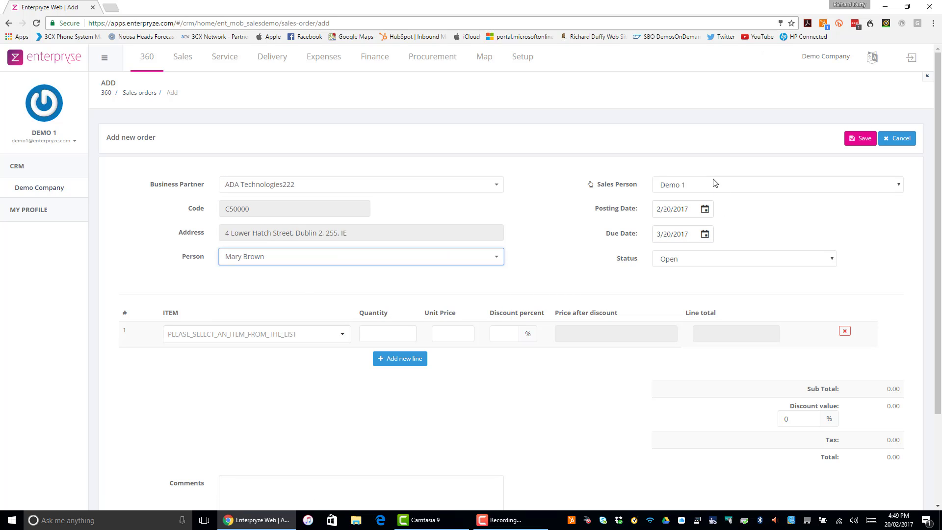
left_click(793, 191)
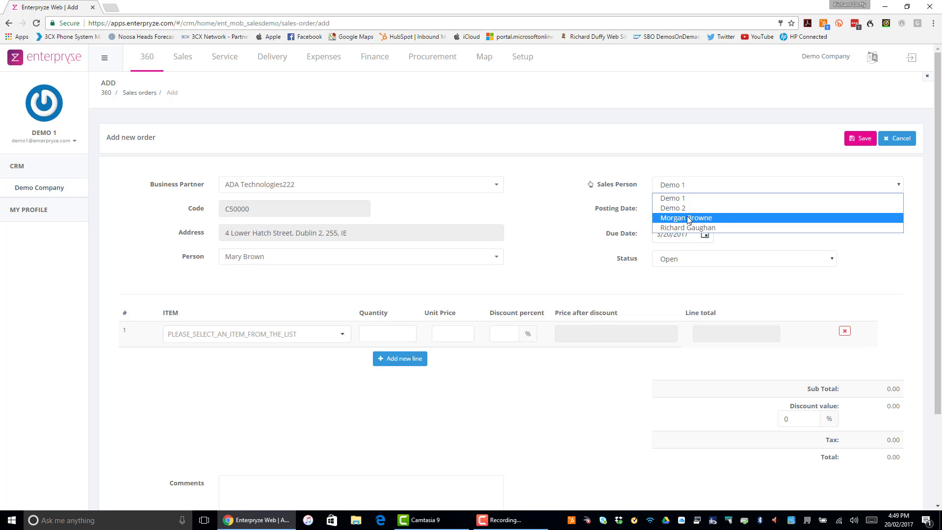
left_click(688, 199)
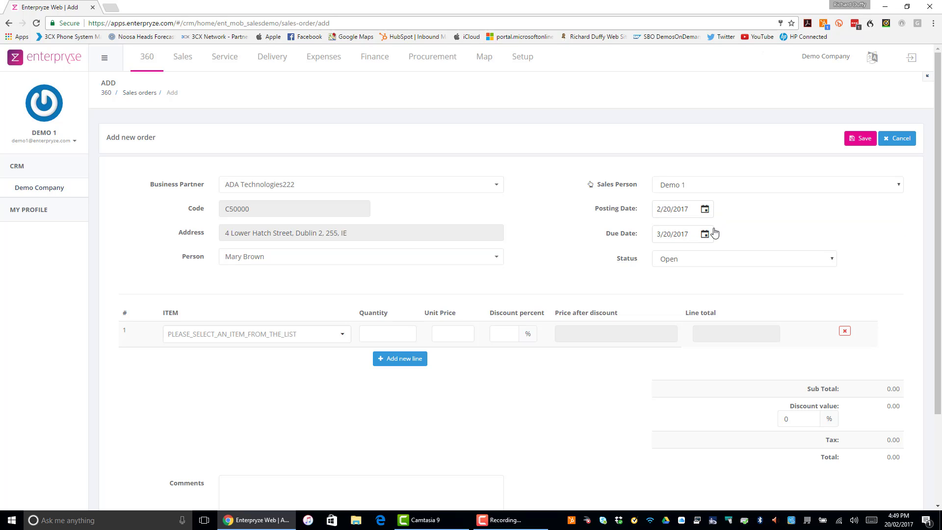
Step: Add item A00001 - J.B. Officeprint 1420 to the first order line and set its quantity with the spinner
left_click(339, 336)
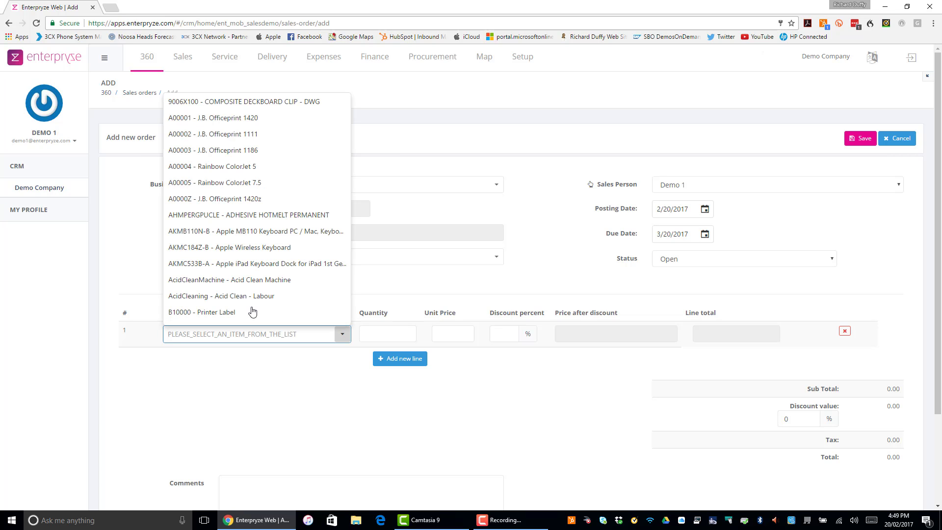
left_click(227, 120)
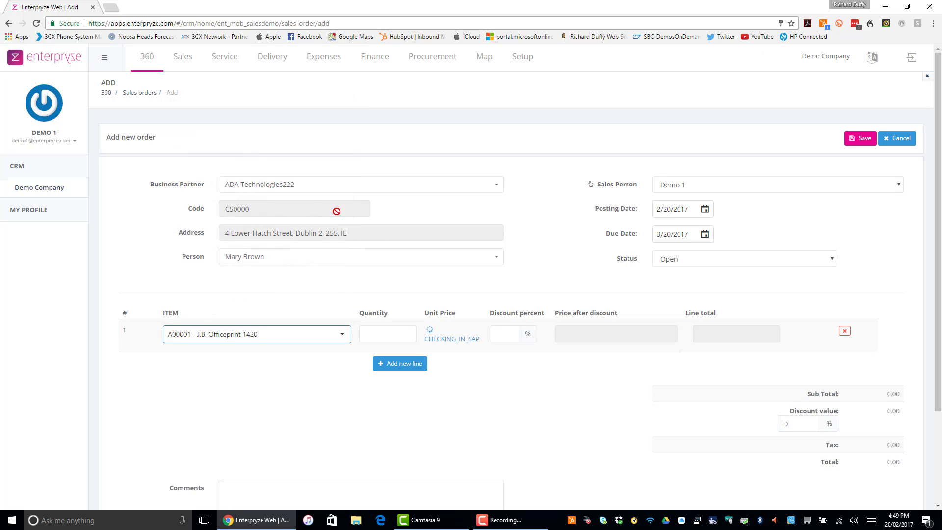
left_click(406, 332)
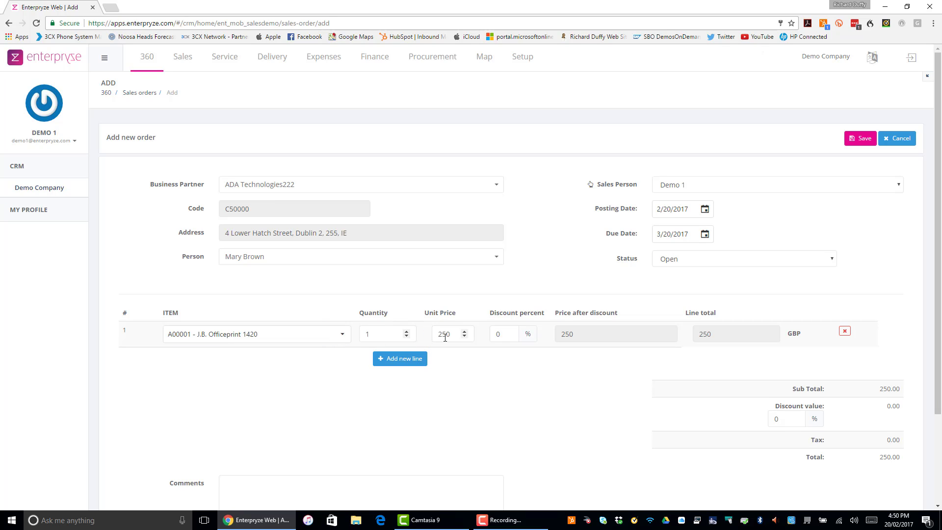
left_click(407, 332)
Step: Go back to the 360 home dashboard and search the customer list for andrew
left_click(148, 61)
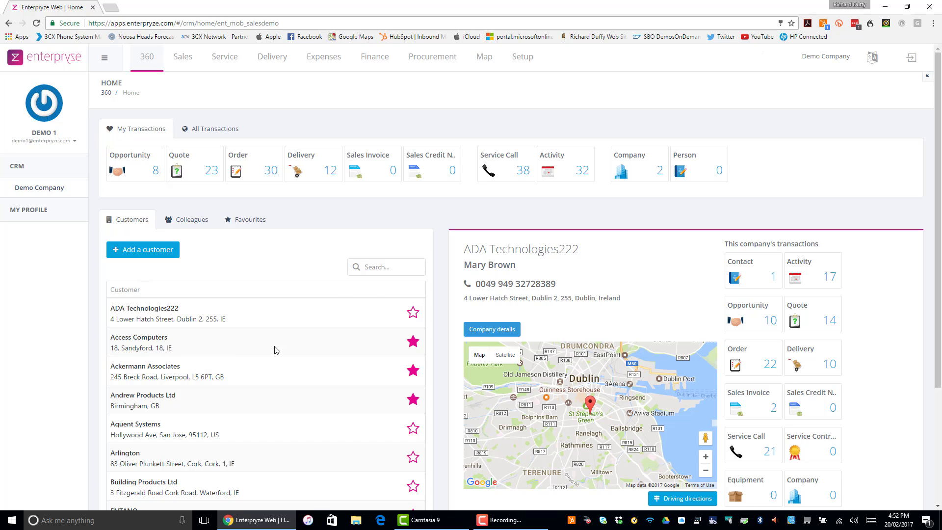
left_click(372, 266)
type("andrew")
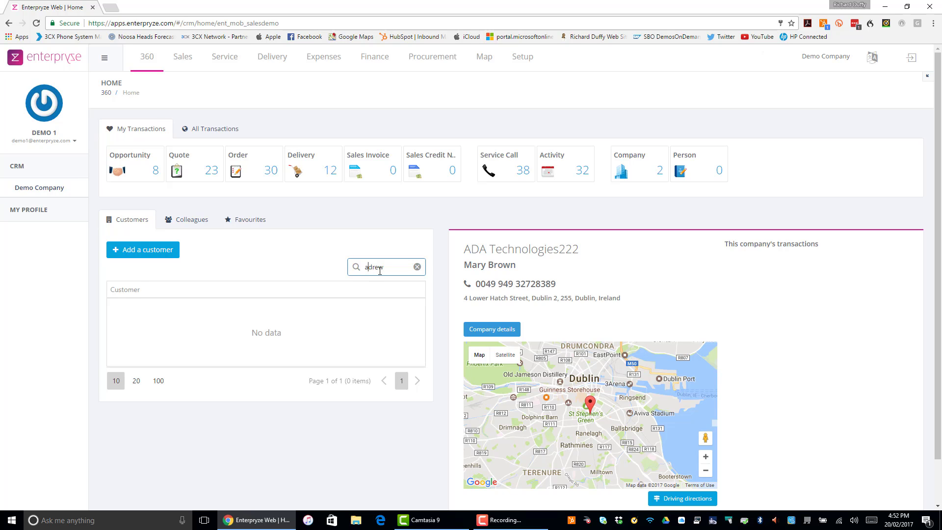
type("n")
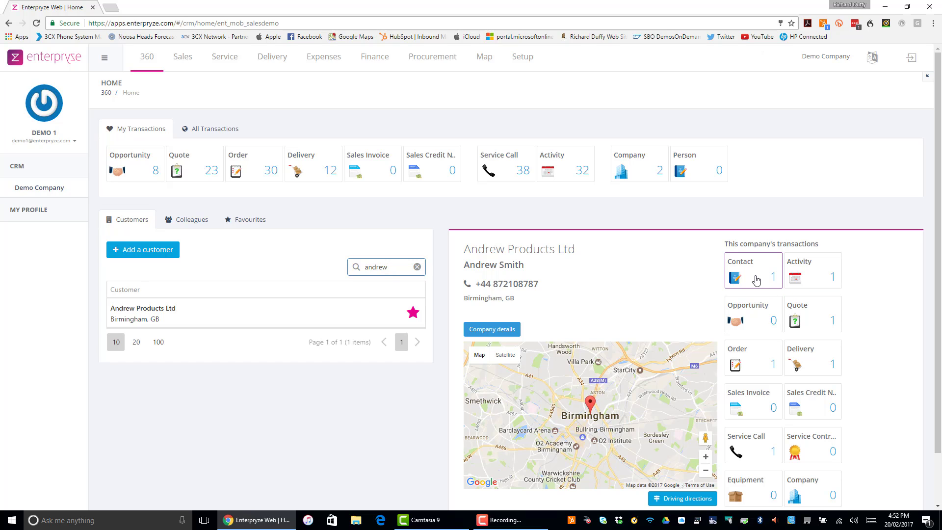
scroll(756, 280, "down", 1)
scroll(746, 278, "up", 1)
Step: Browse the Sales pipeline, opportunities and my opportunities views, opening opportunity 96 to review its details
left_click(181, 59)
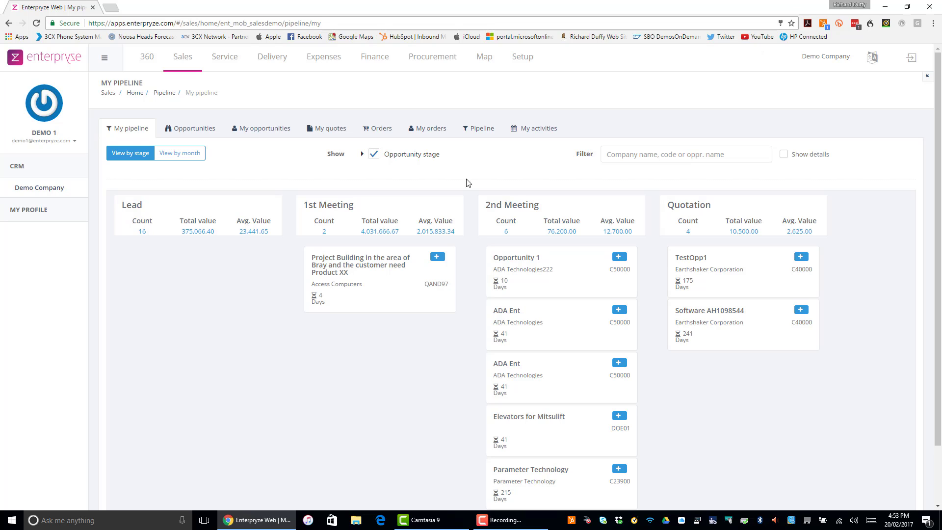
left_click(182, 130)
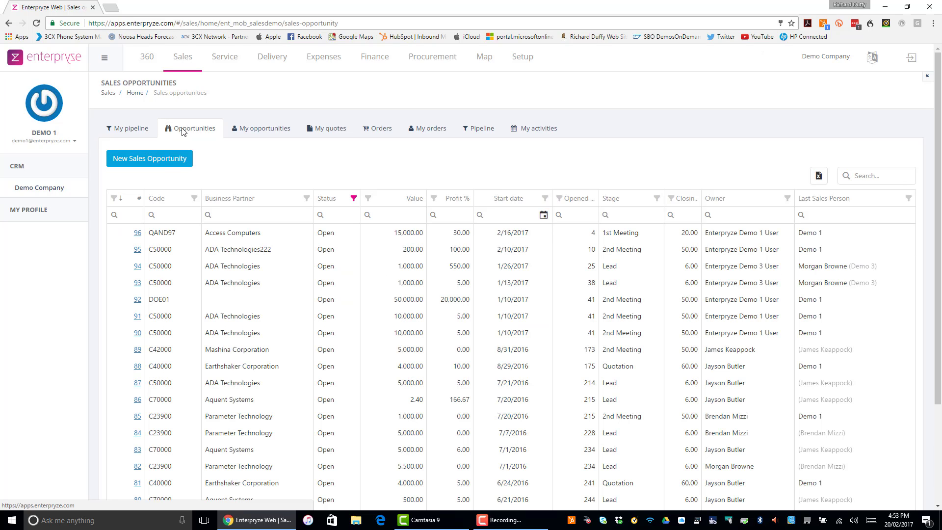
left_click(484, 130)
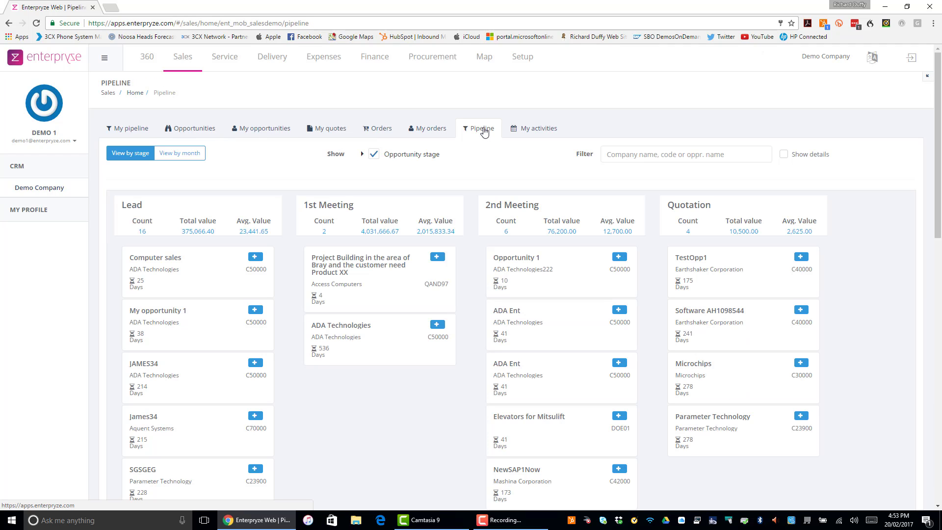
left_click(276, 129)
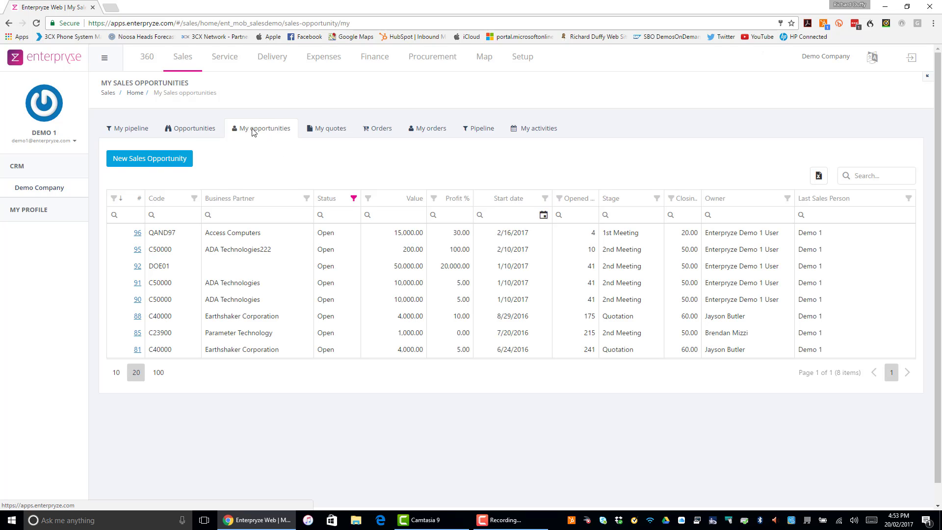
left_click(138, 233)
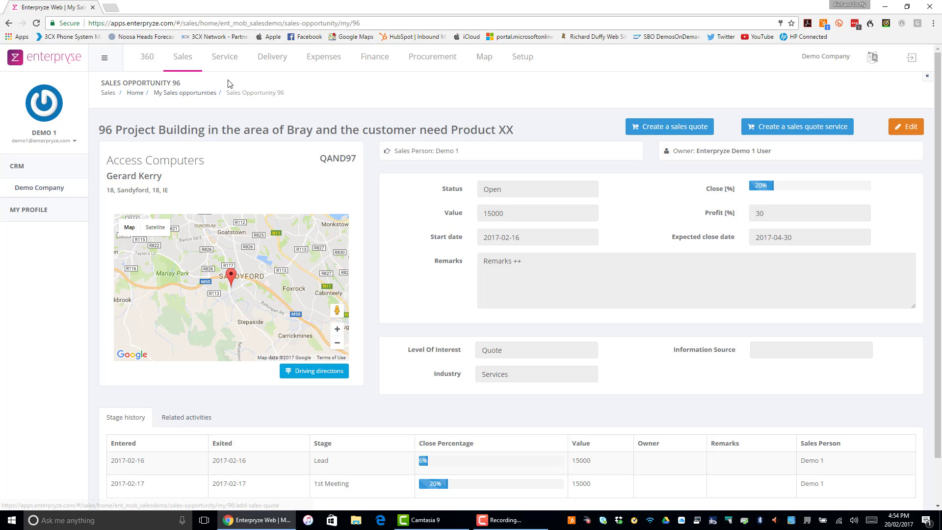
left_click(192, 94)
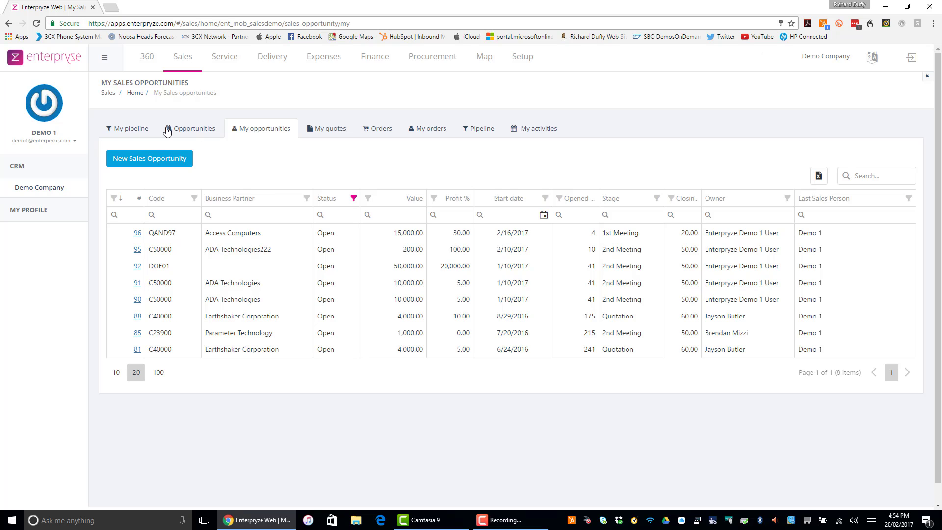
Step: In My pipeline, move the Project Building in the area of Bray opportunity from 1st Meeting to 2nd Meeting and save the stage
left_click(141, 129)
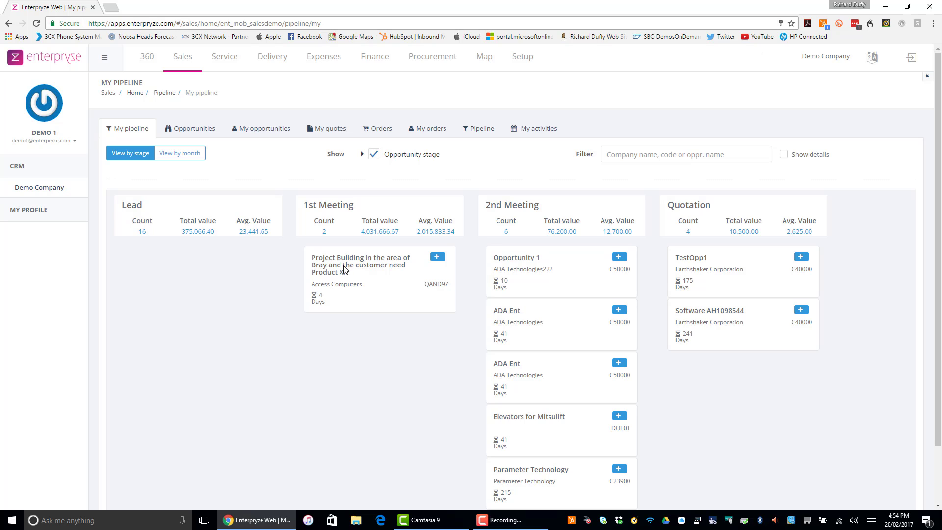
left_click_drag(344, 269, 536, 272)
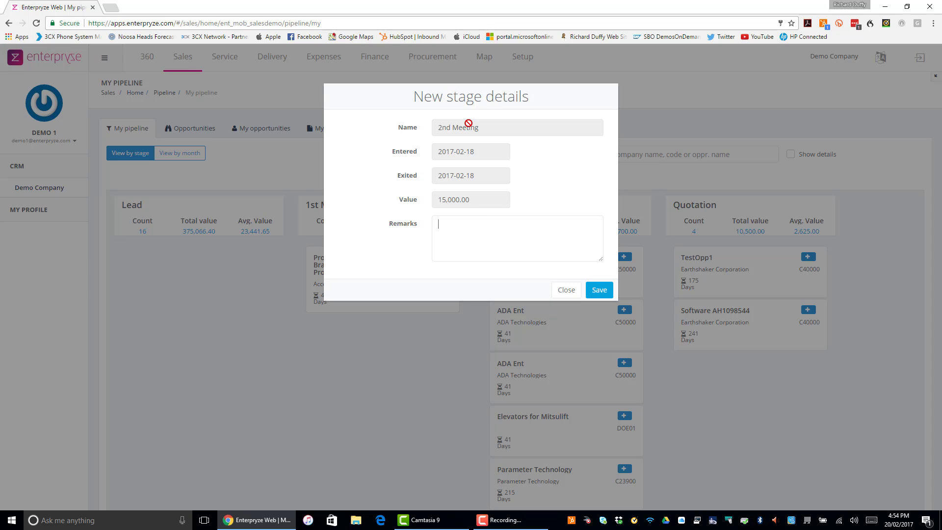
left_click(597, 292)
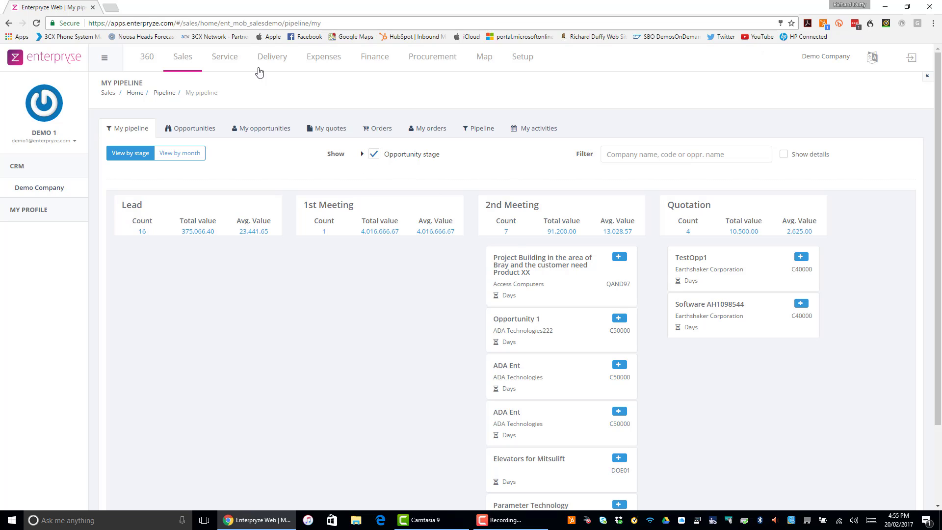
Step: Start a new sales order for business partner ADA Technologies222 and select its contact person
left_click(380, 130)
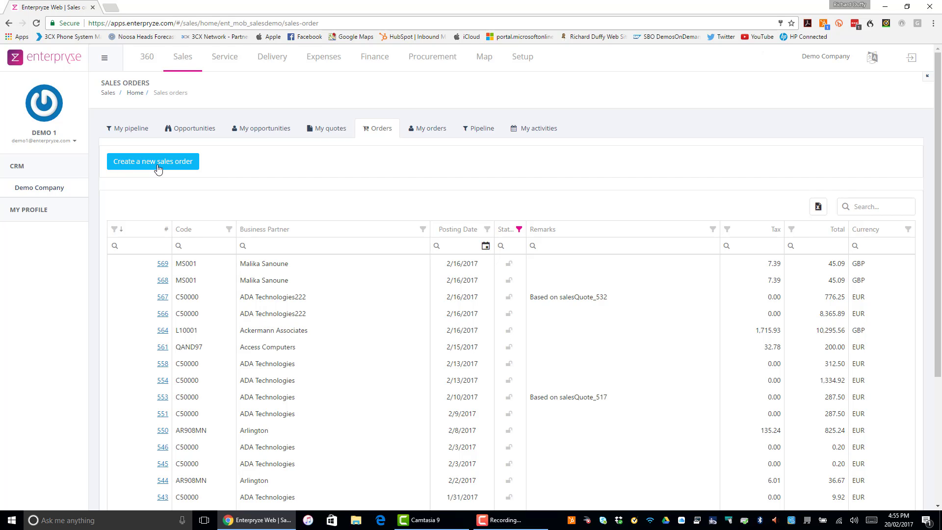
left_click(161, 167)
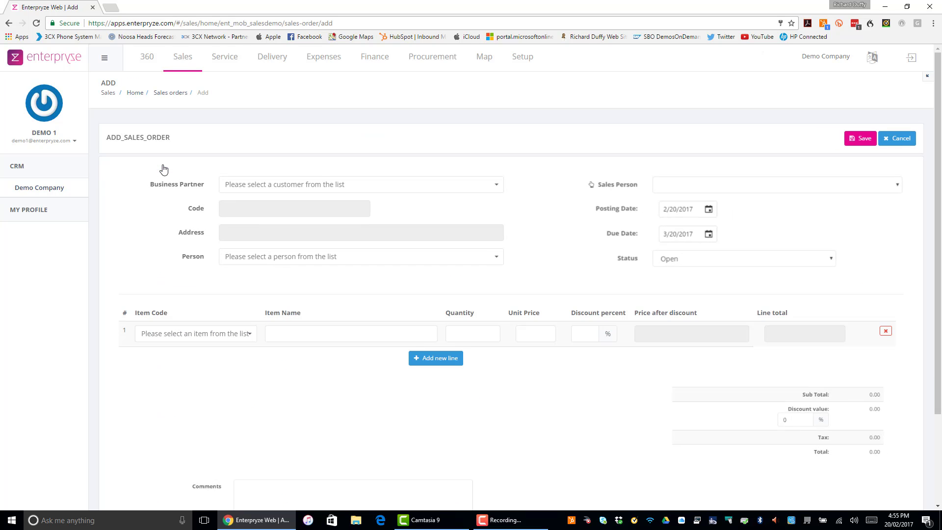
left_click(497, 186)
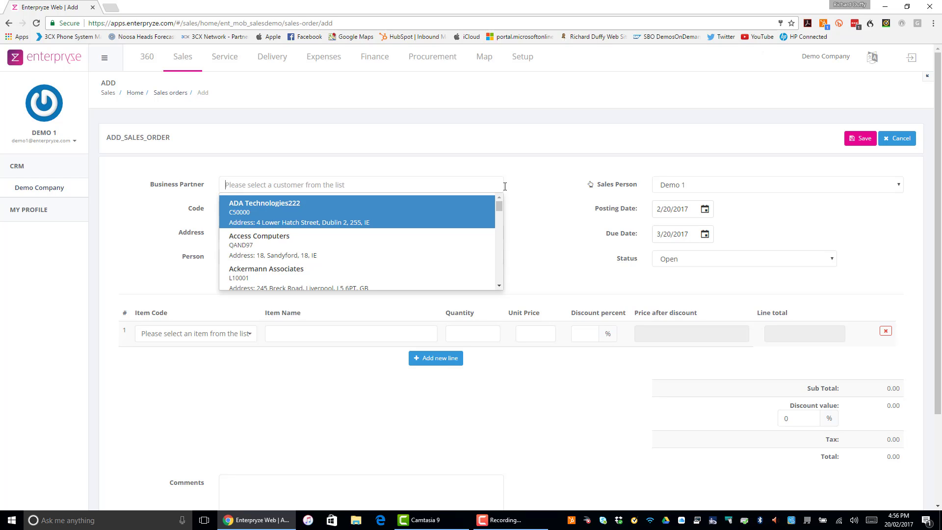
left_click(400, 220)
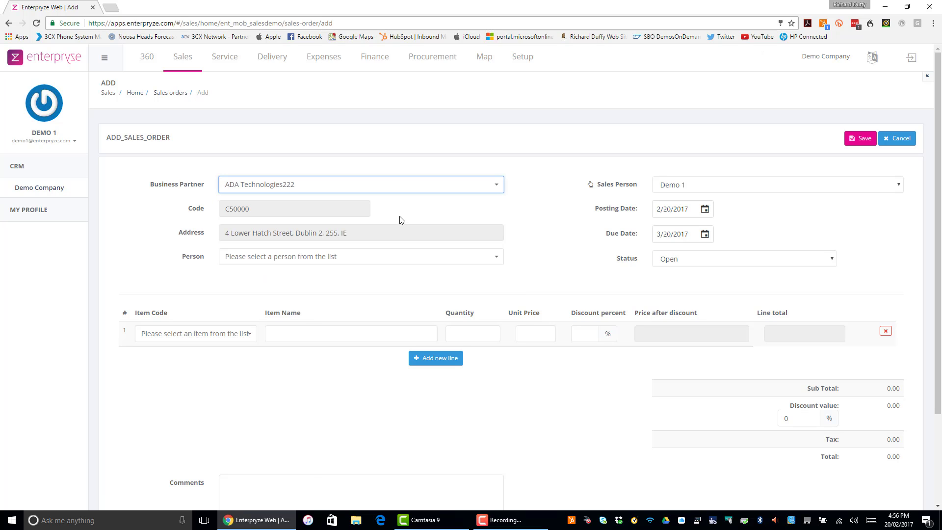
left_click(412, 261)
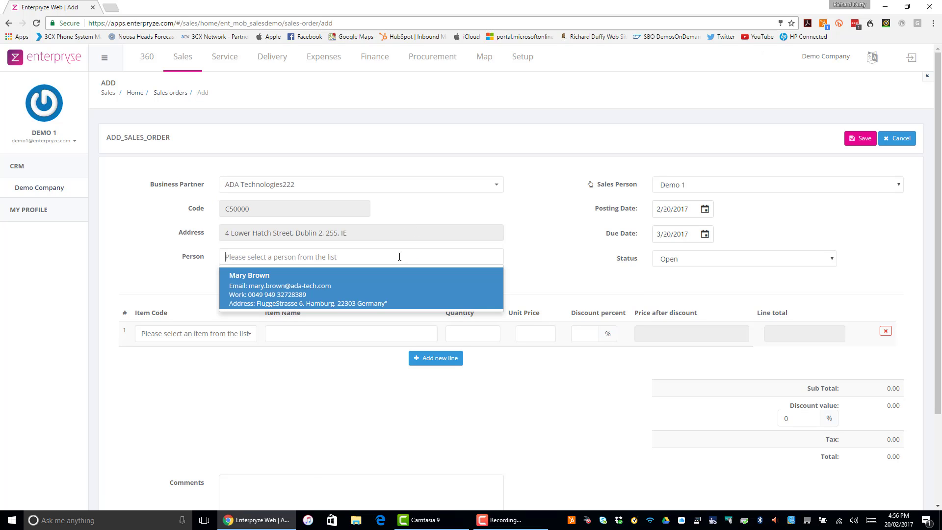
left_click(316, 291)
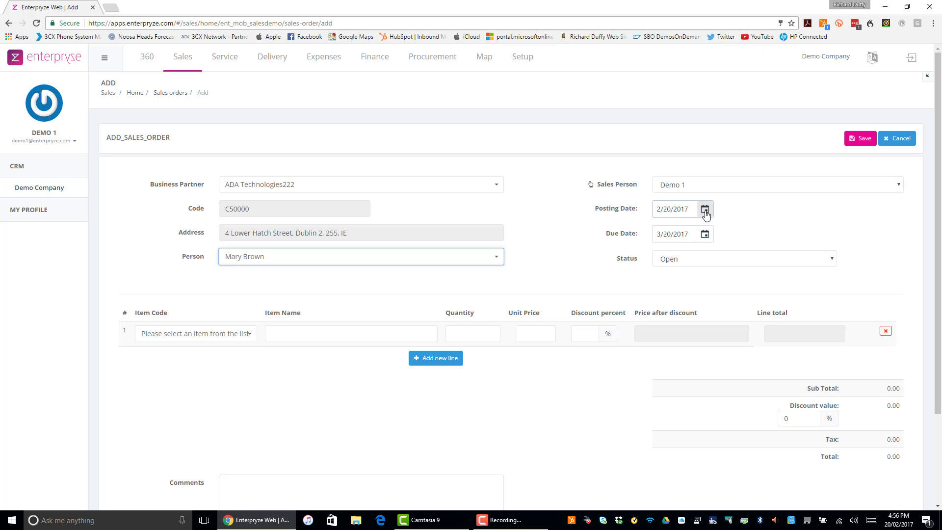
Step: Set the order's due date to 3/22/2017 and its posting date to 2/23/2017
left_click(705, 234)
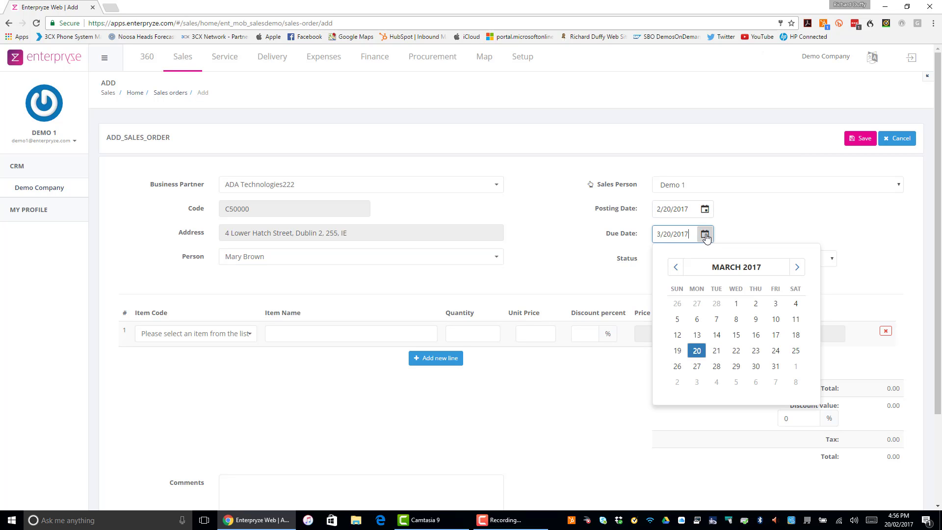
left_click(740, 350)
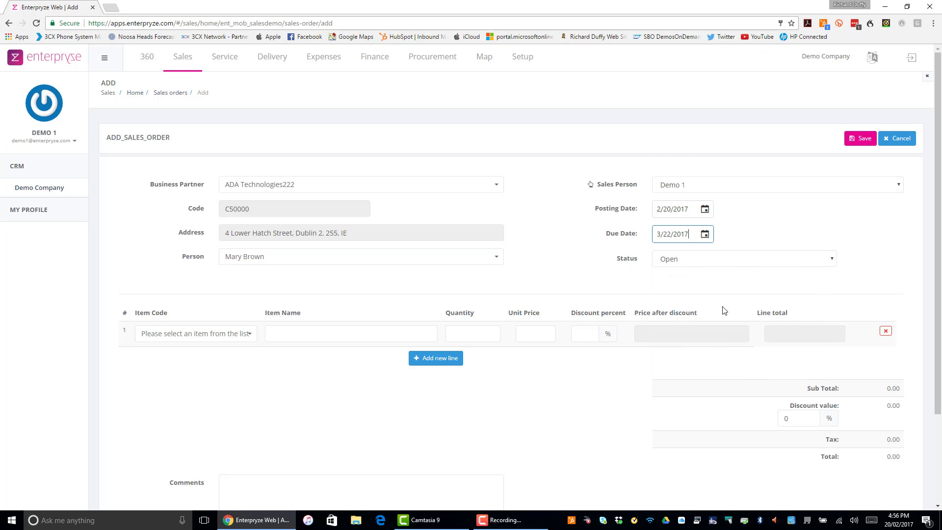
left_click(706, 212)
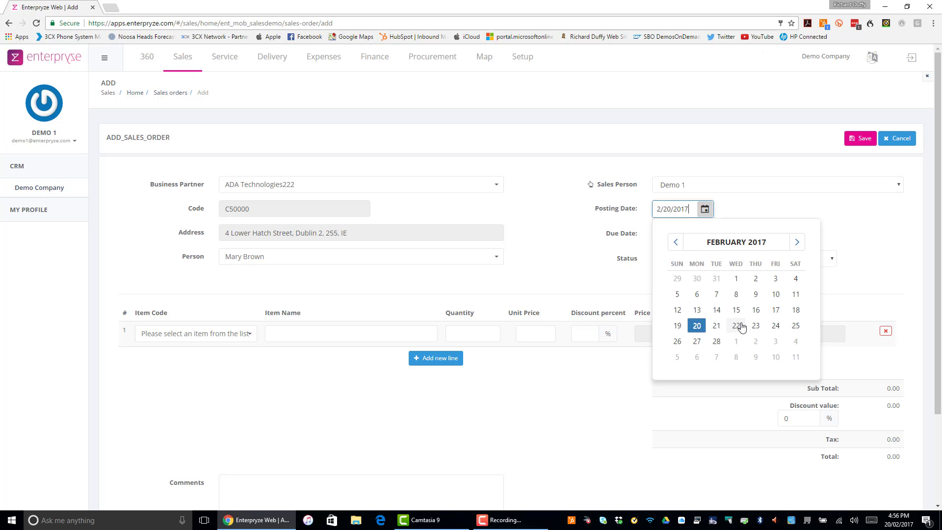
left_click(758, 329)
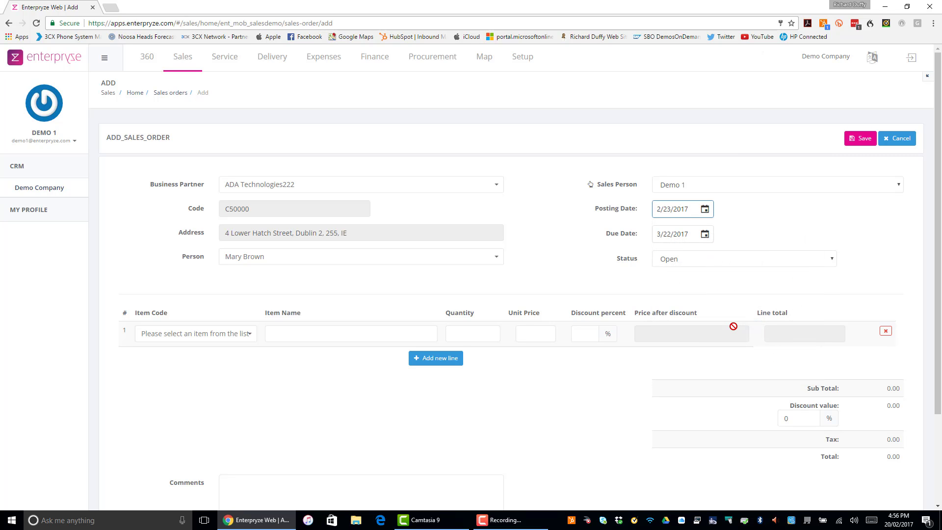
Step: Add item 9006X100 COMPOSITE DECKBOARD CLIP - DWG with quantity 1 and add a second order line
left_click(248, 338)
left_click(189, 362)
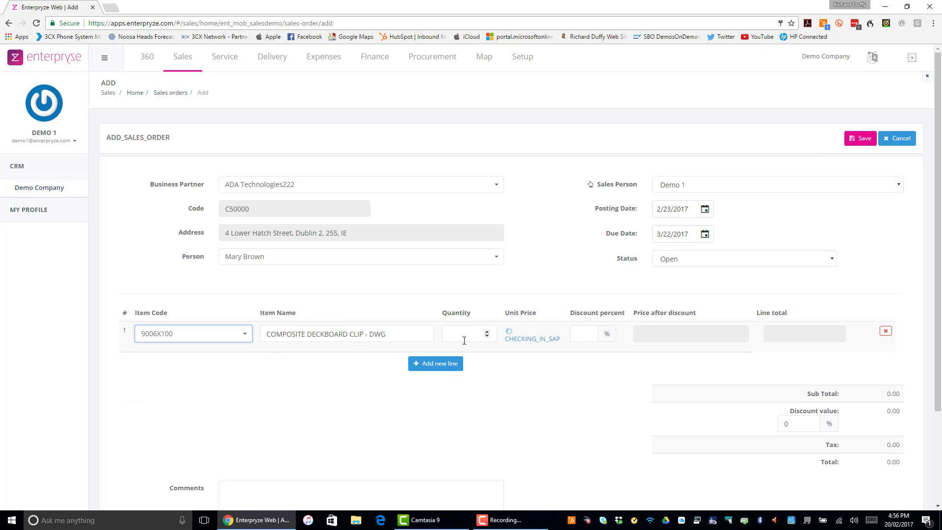
left_click(464, 340)
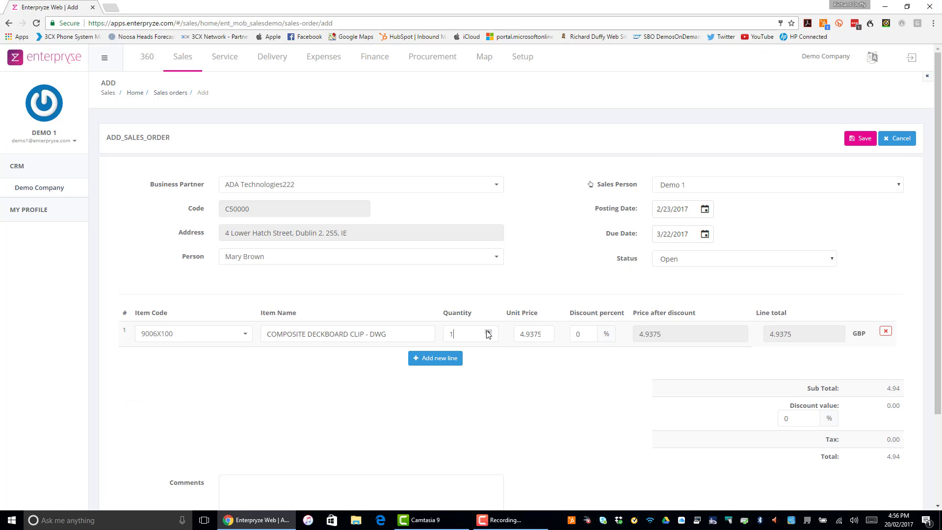
left_click(488, 331)
left_click(425, 368)
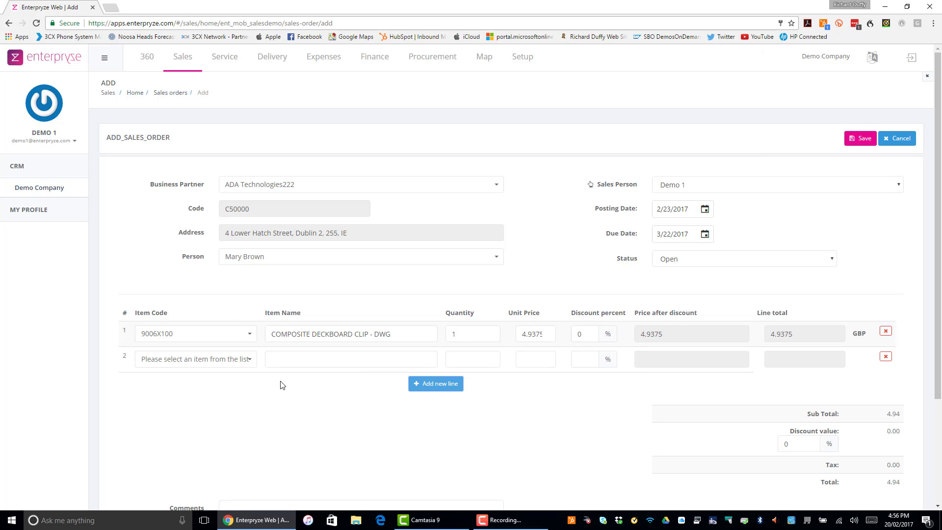
Step: Set the second line to item A00001 J.B. Officeprint 1420 with quantity 2
left_click(249, 365)
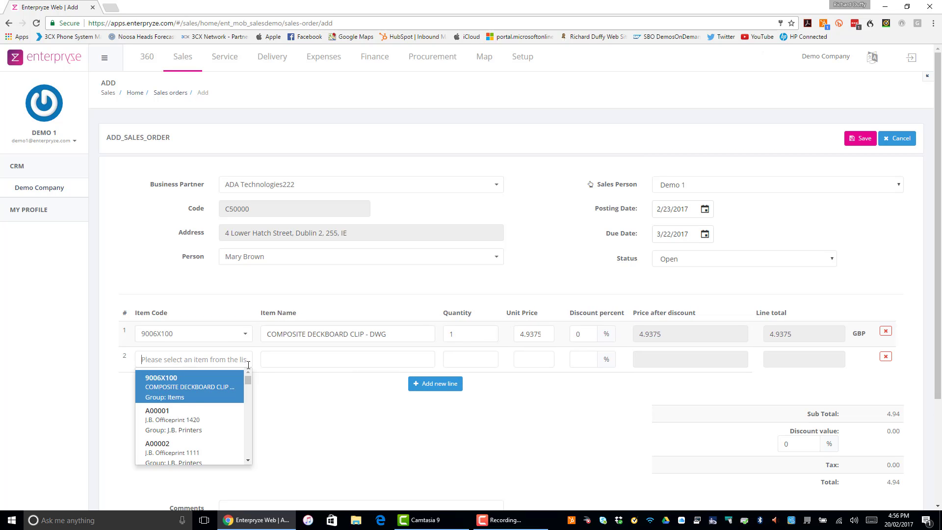
left_click(162, 430)
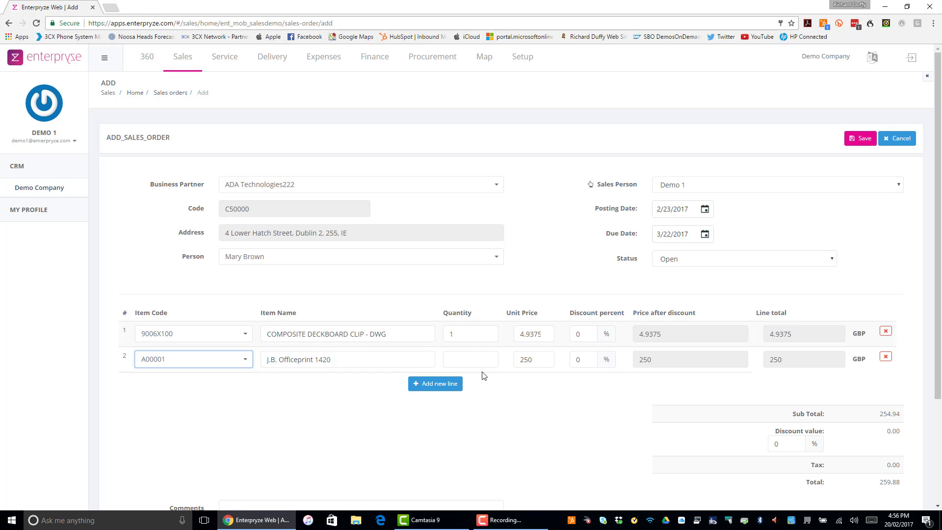
left_click(466, 359)
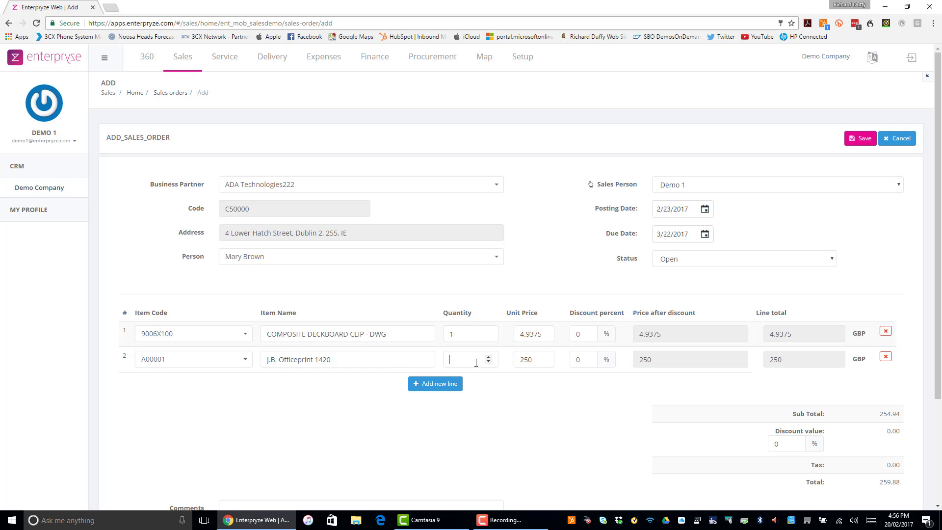
type("2")
key("Tab")
key("Tab")
left_click(533, 359)
Step: Save the sales order, confirming the email sending, and return to the sales orders list
left_click(855, 142)
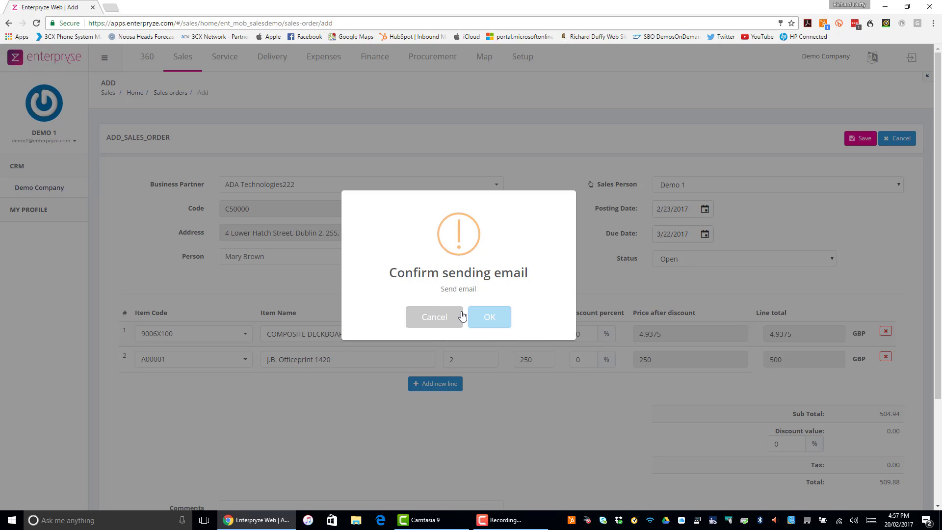
left_click(488, 320)
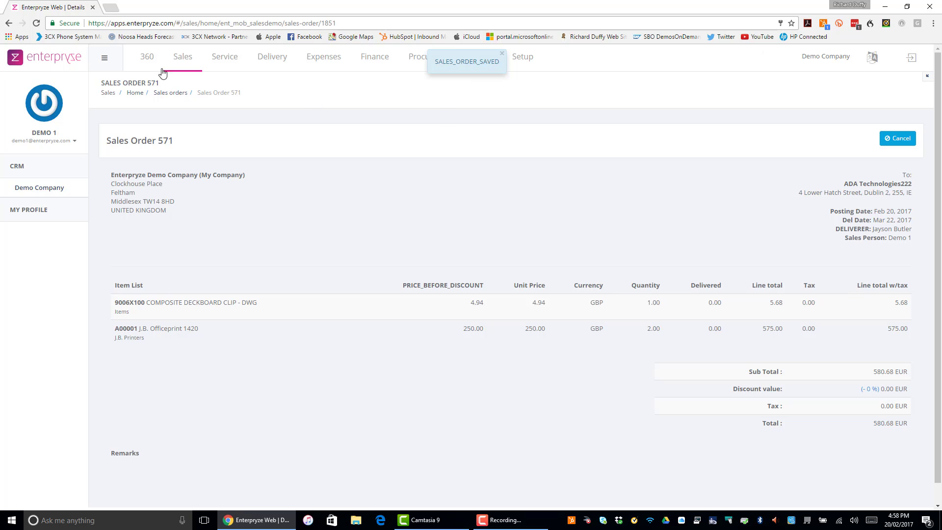
left_click(169, 94)
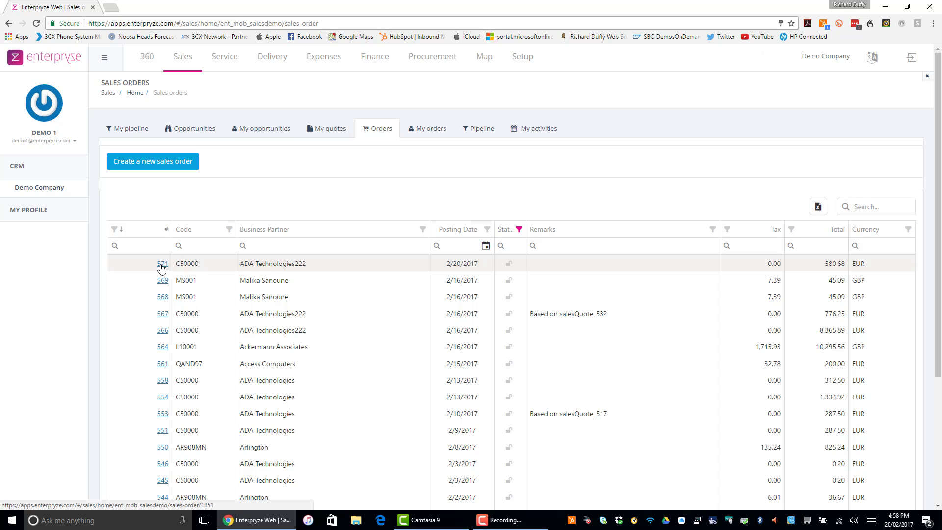
Step: Open the Delivery module and browse its All, My and Scheduler sales order views
left_click(275, 62)
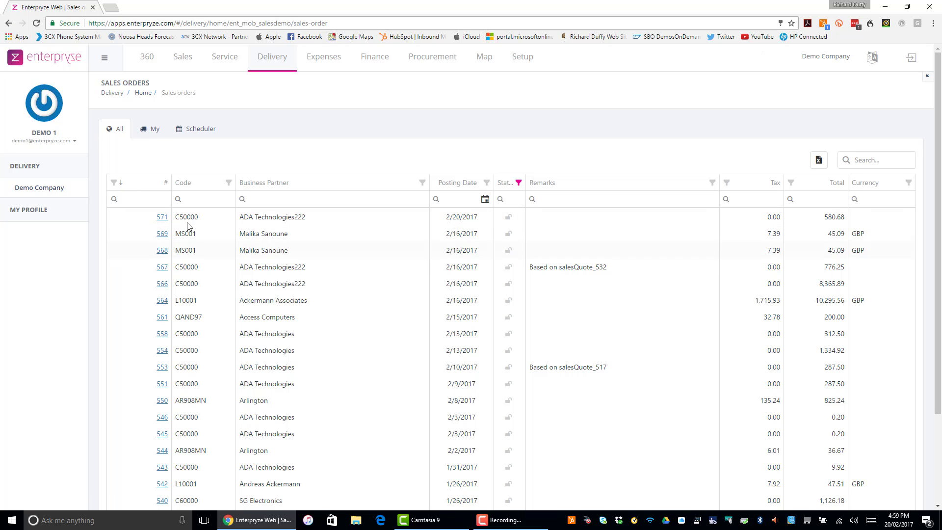
left_click(154, 133)
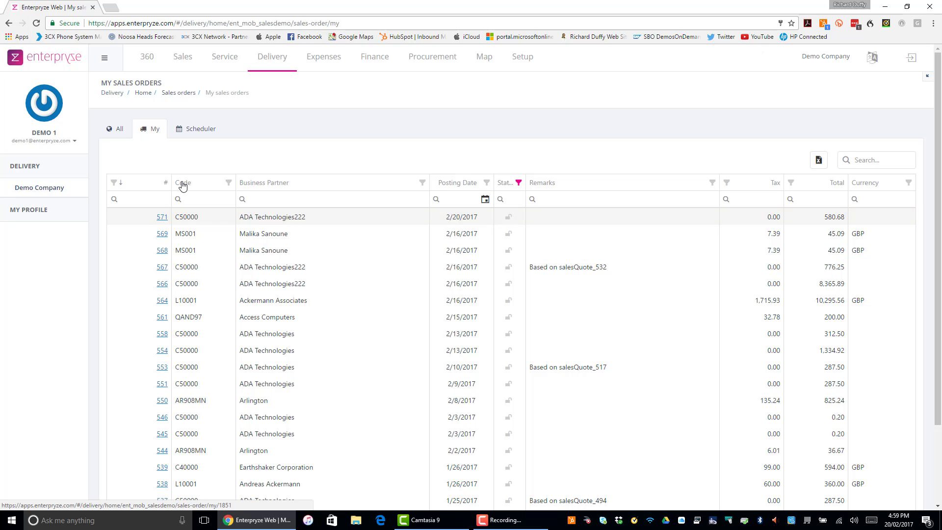
left_click(192, 129)
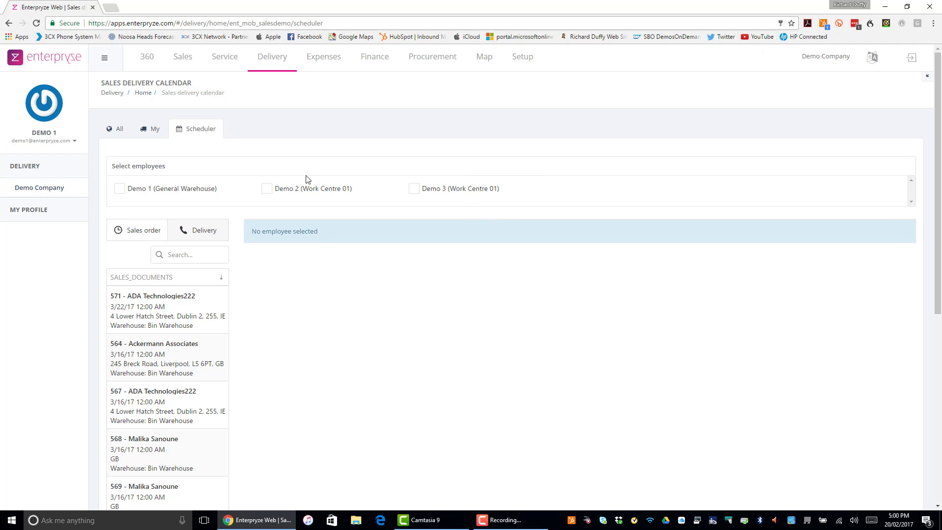
Step: Show the Demo 1 and Demo 2 calendars and schedule sales order 571 on Demo 1's Wednesday 22
left_click(119, 189)
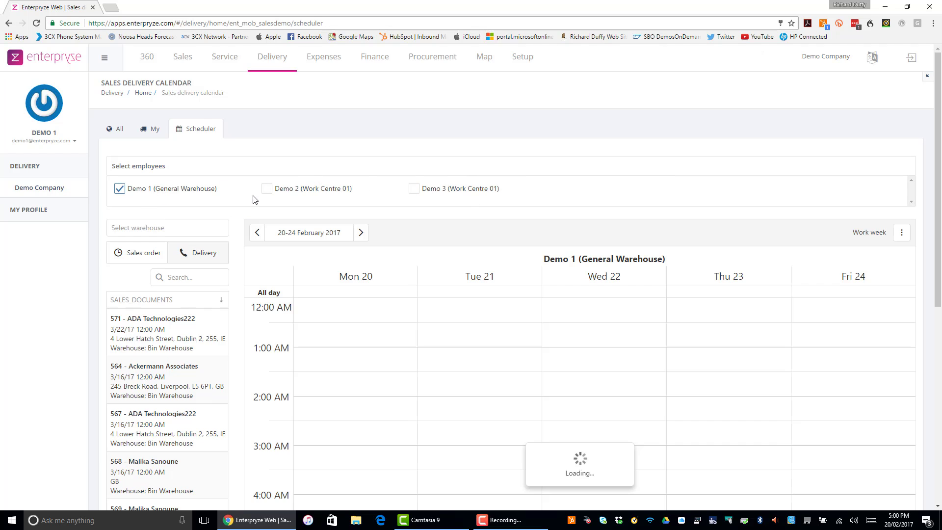
left_click(266, 189)
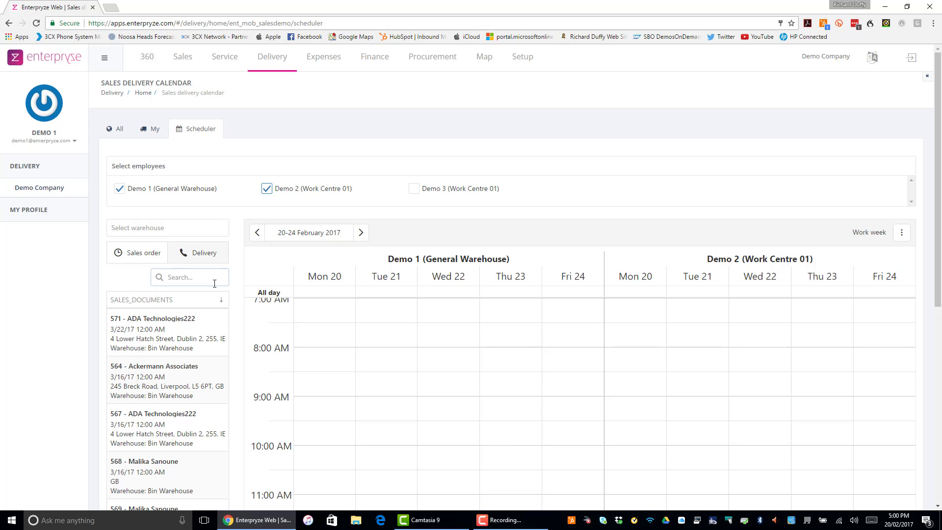
scroll(490, 417, "down", 8)
scroll(520, 436, "down", 5)
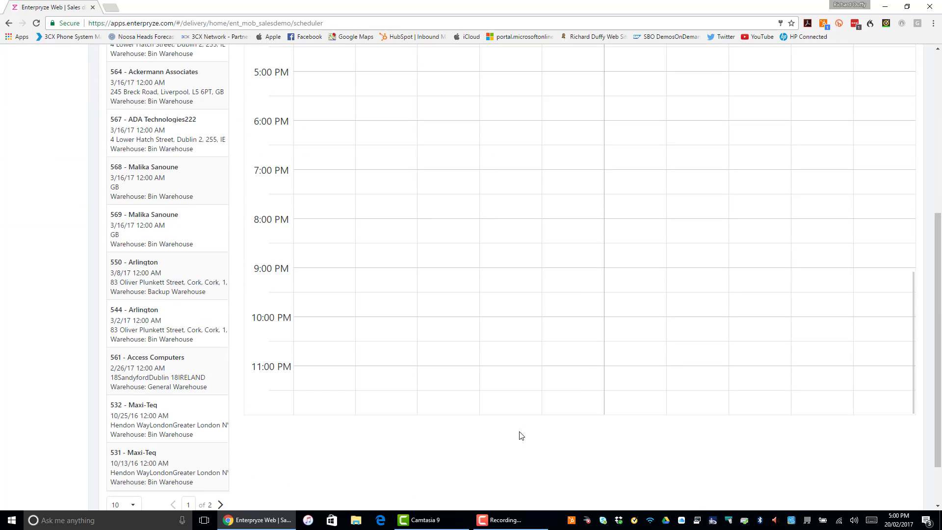
scroll(515, 420, "up", 15)
scroll(512, 412, "up", 5)
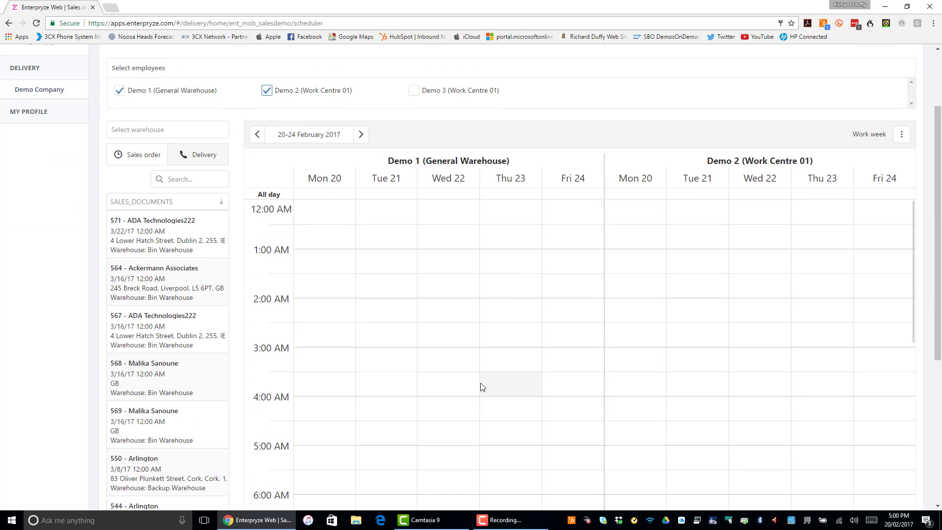
scroll(378, 273, "up", 3)
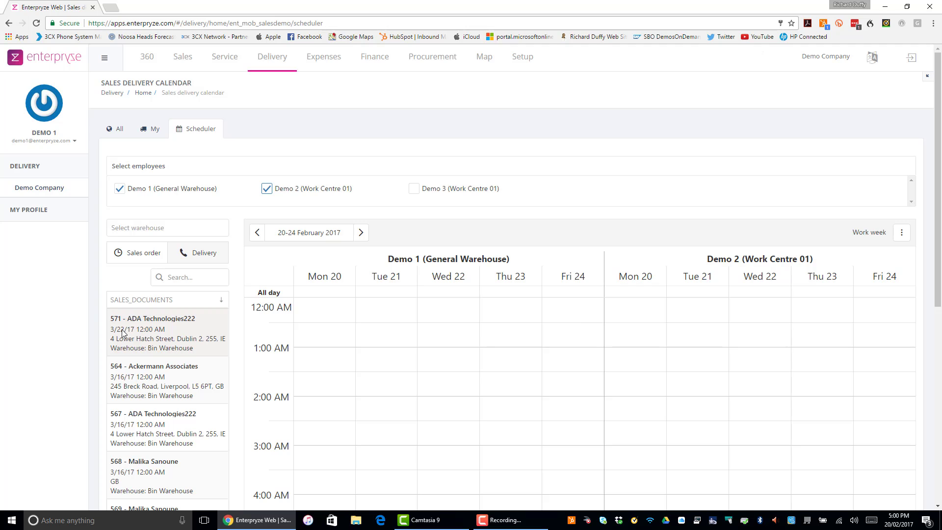
left_click_drag(122, 333, 448, 336)
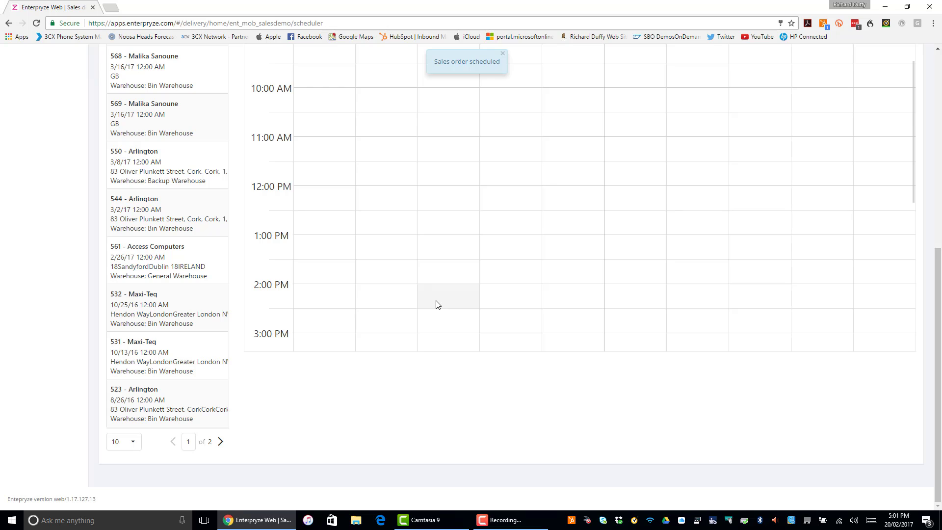
scroll(437, 299, "up", 7)
scroll(436, 314, "down", 2)
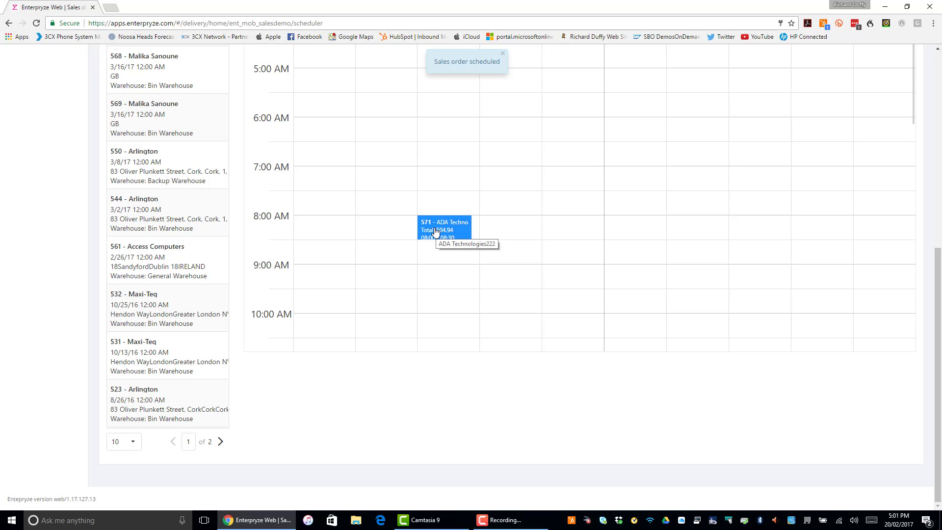
scroll(442, 230, "up", 10)
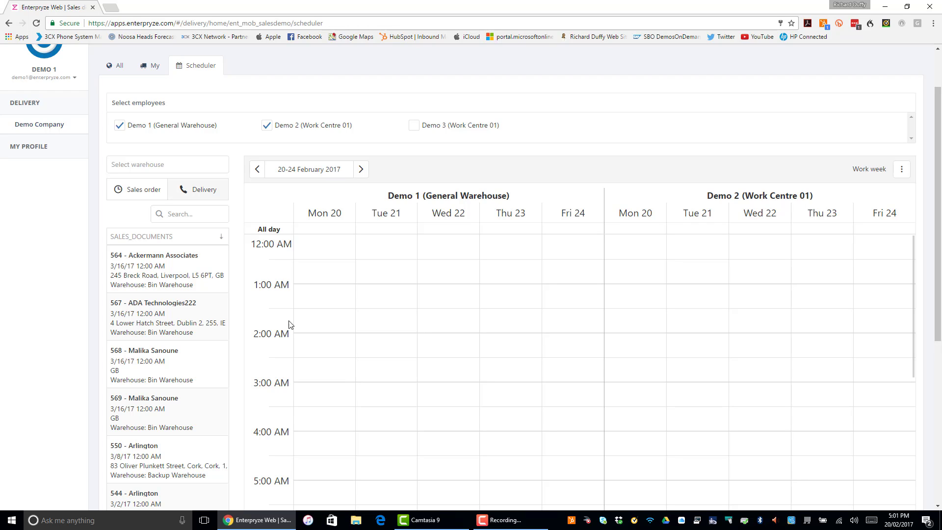
scroll(377, 251, "up", 2)
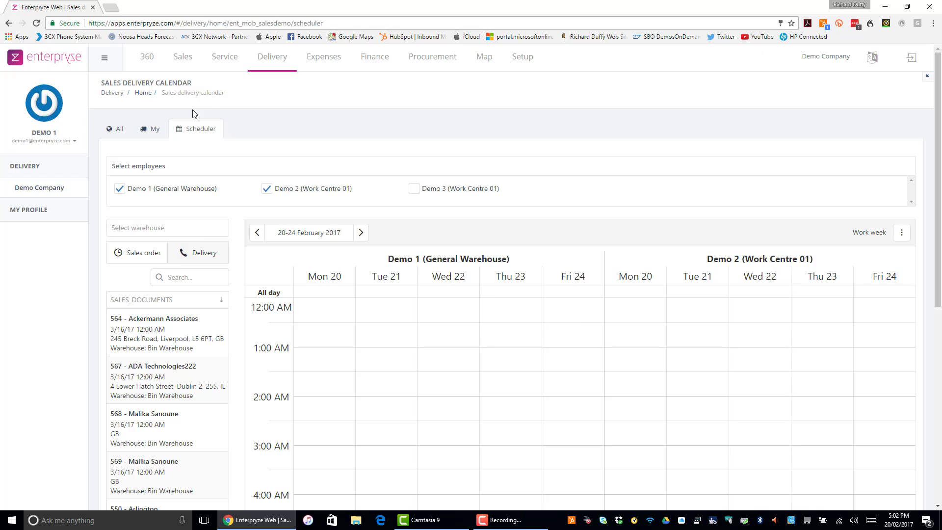
Step: Open Expenses and browse the My expenses, All Expenses and Expenses Review Screen views
left_click(323, 68)
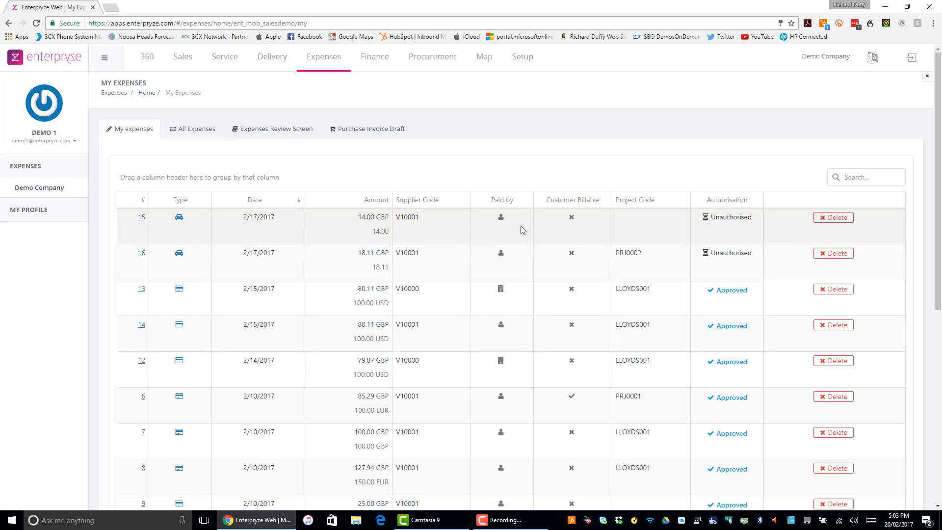
left_click(204, 132)
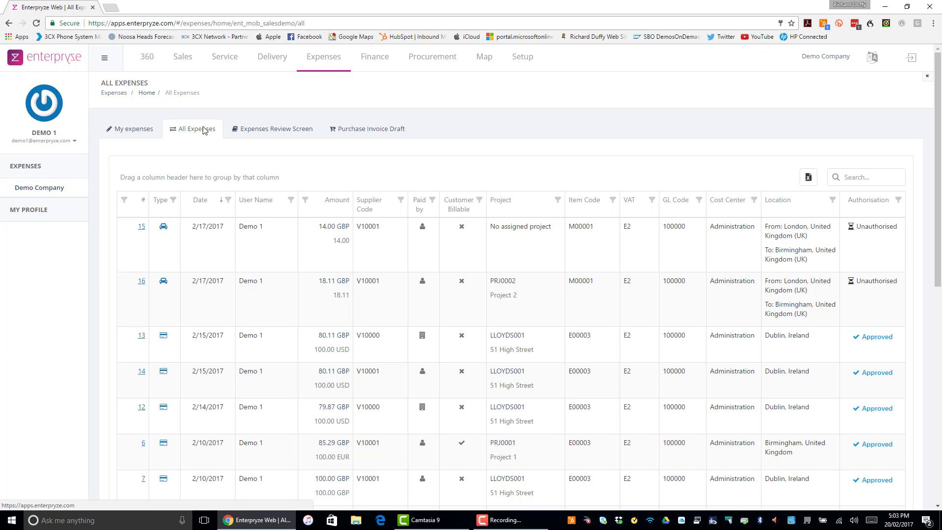
left_click(278, 132)
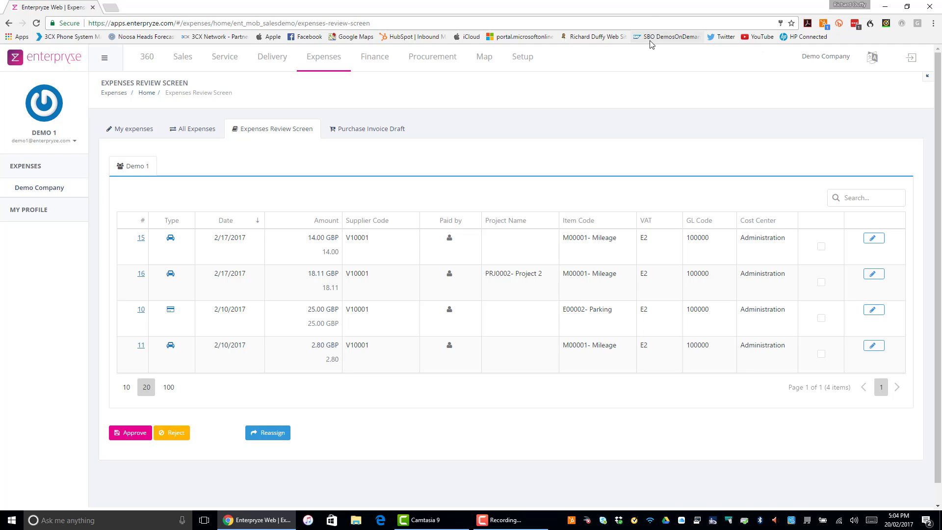
Step: Open the Setup organisation details and view the SAP Business One integration settings
left_click(531, 58)
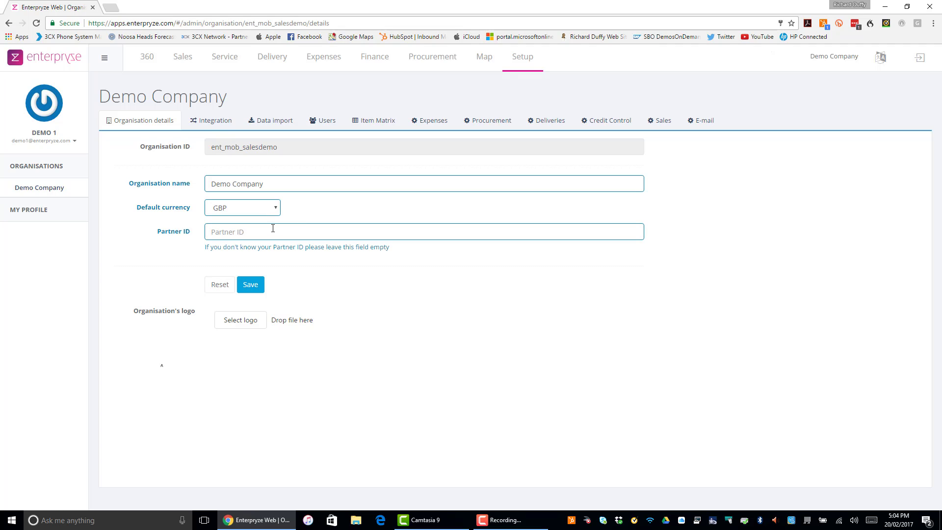
left_click(215, 123)
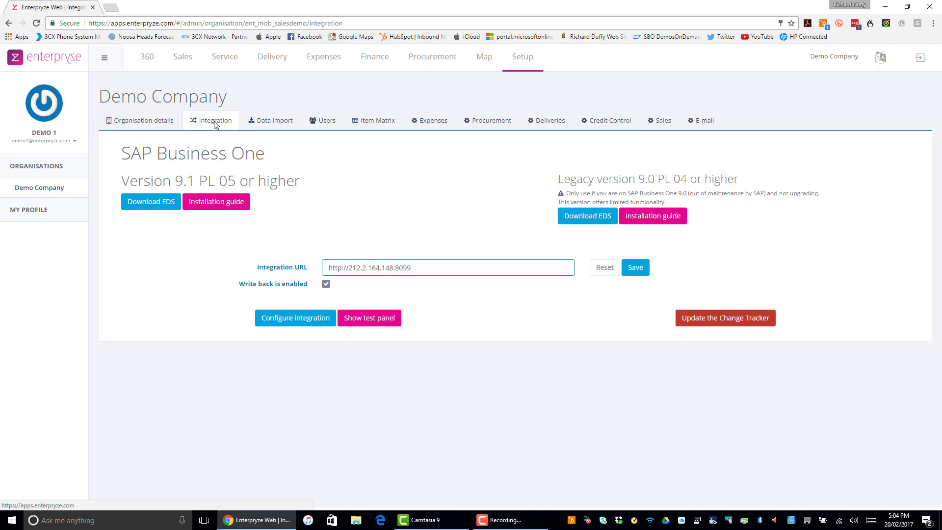
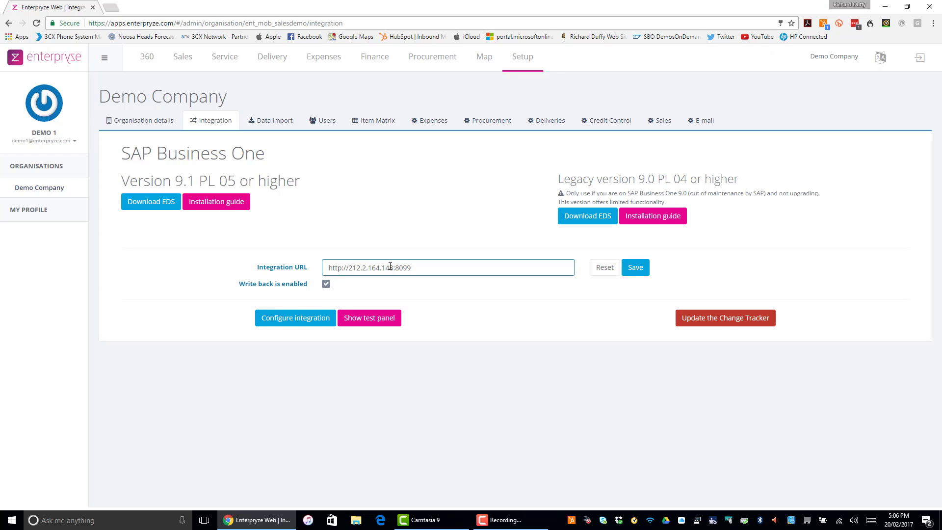
Step: Open the integration test panel and query the OCRD table, then scroll through the returned results
left_click(370, 318)
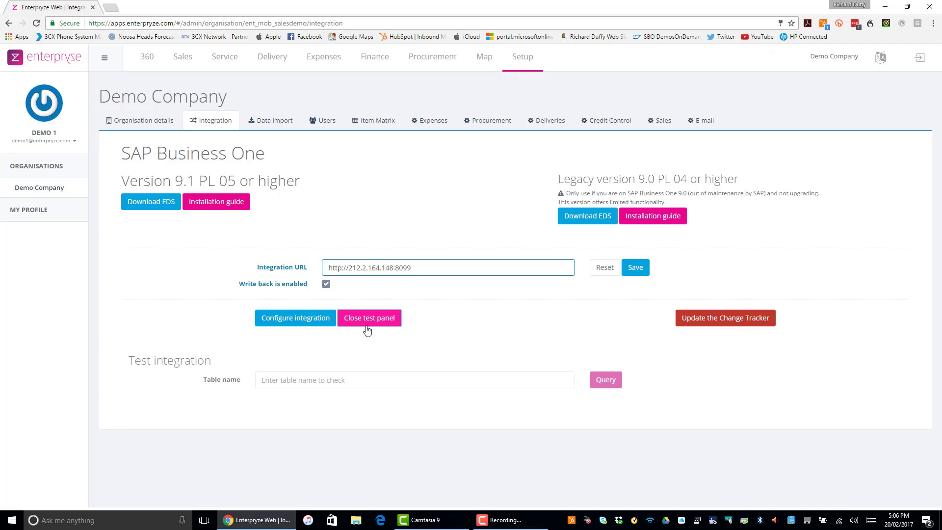
left_click(329, 380)
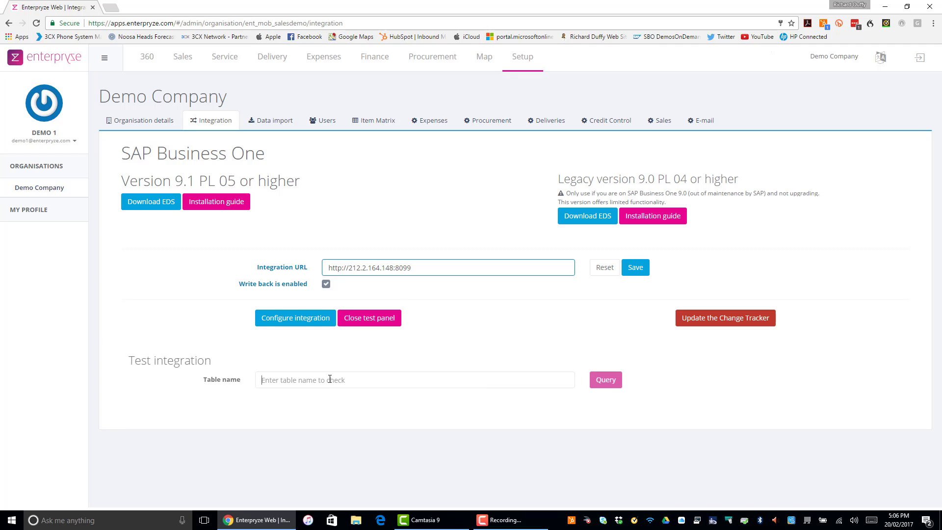
type("OCRD")
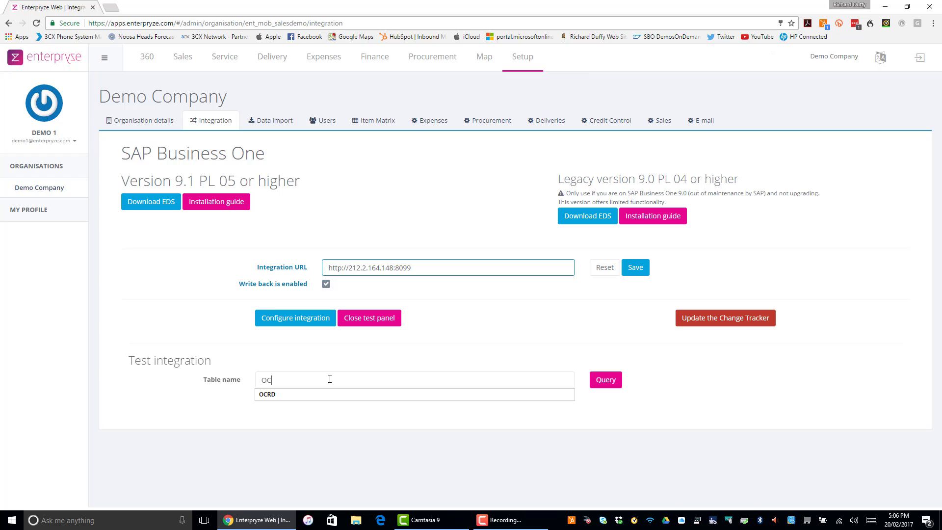
left_click(305, 398)
left_click(613, 385)
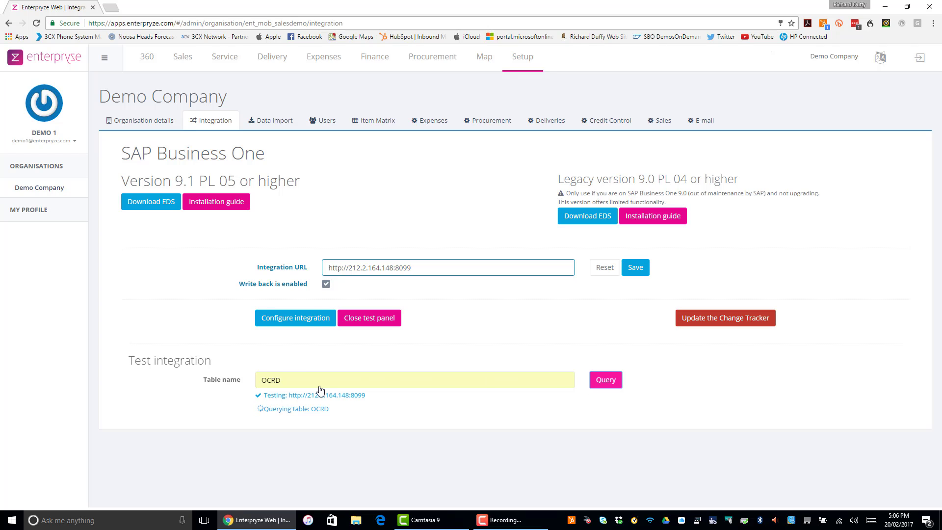
scroll(350, 488, "down", 4)
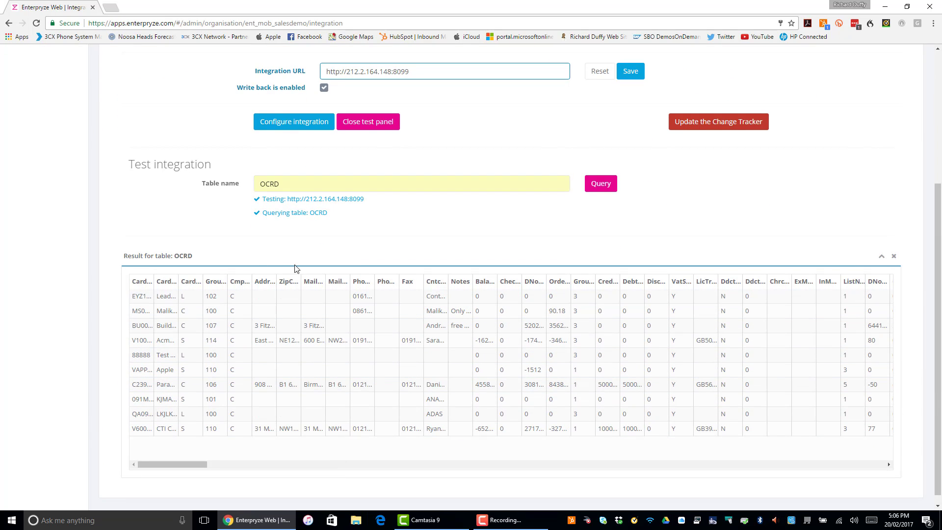
scroll(293, 237, "up", 3)
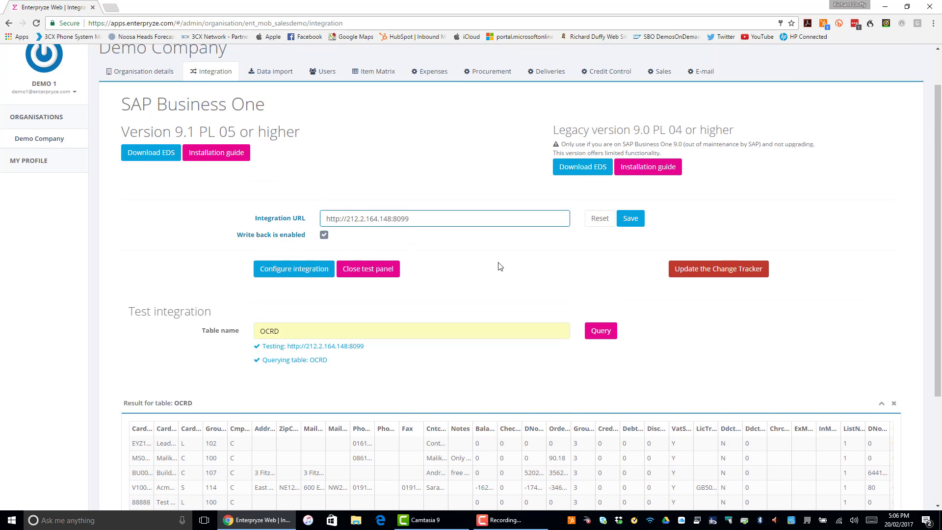
scroll(496, 267, "up", 1)
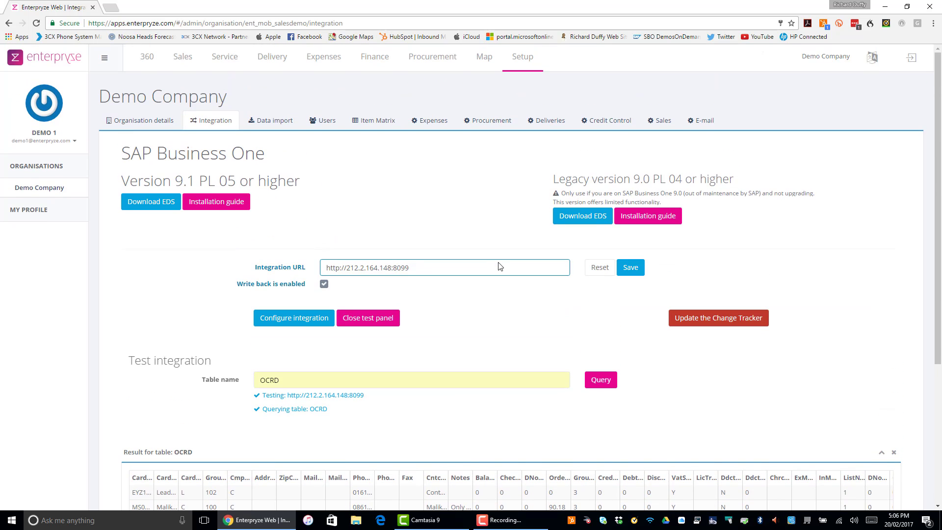
Step: Browse the Data Import, Credit Control and Users setup pages
left_click(284, 124)
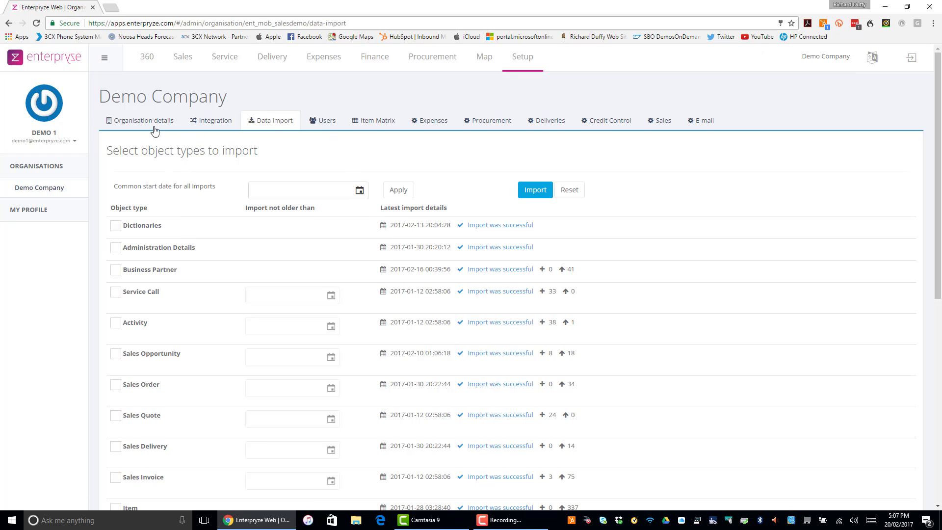
left_click(607, 124)
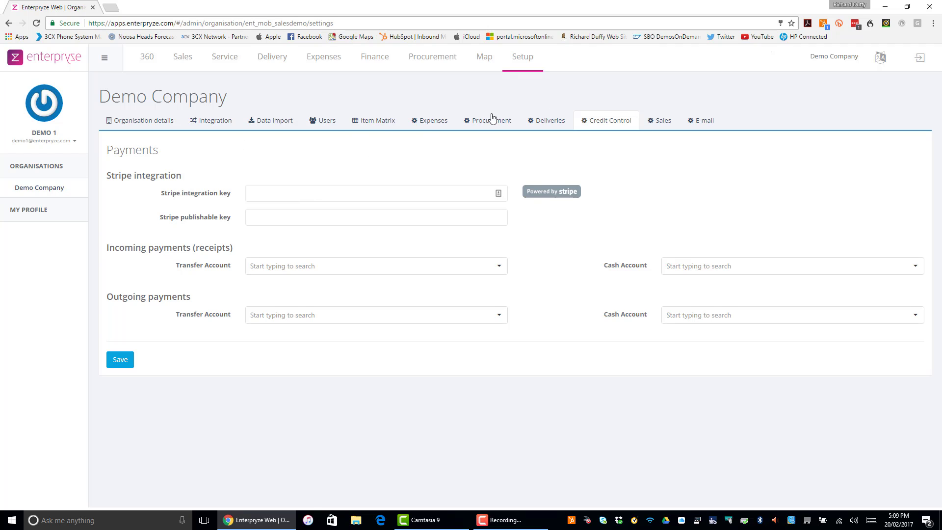
left_click(327, 121)
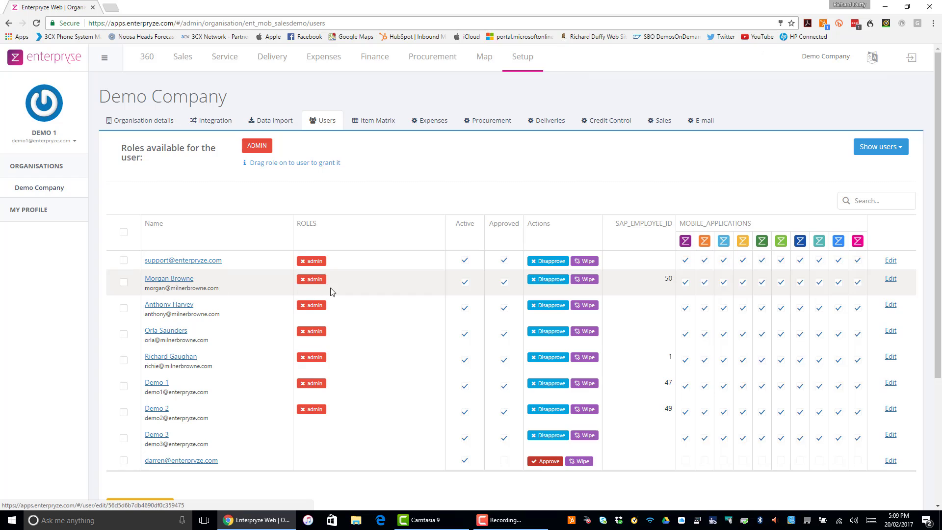
Step: Edit the second user's row and untick three of its mobile application permissions
left_click(891, 280)
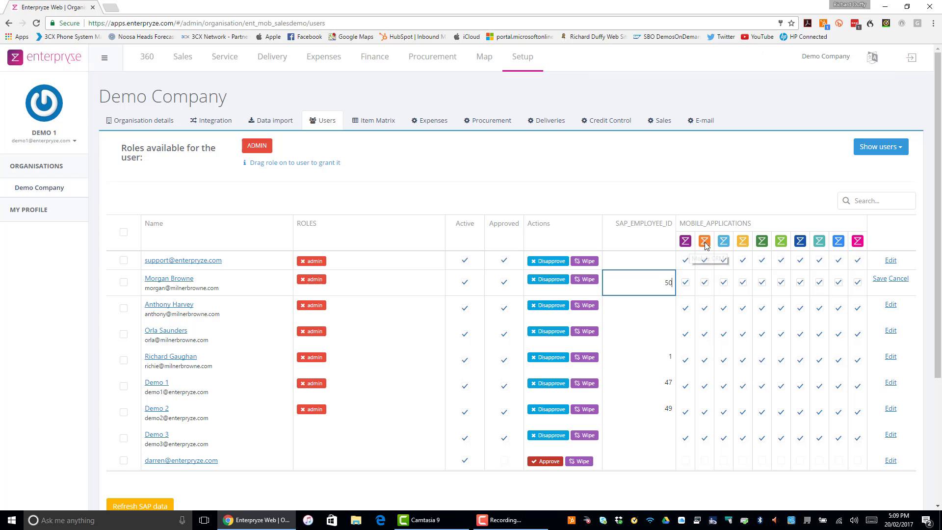
left_click(686, 283)
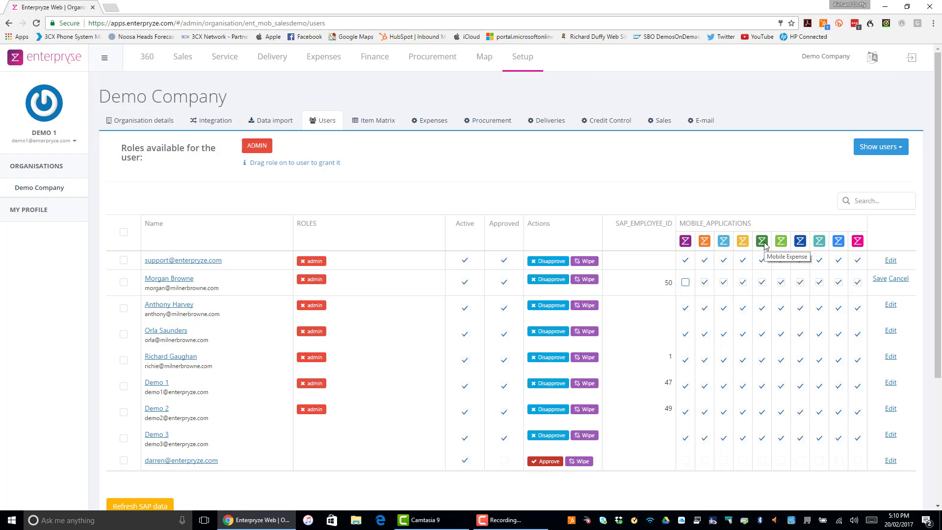
left_click(743, 285)
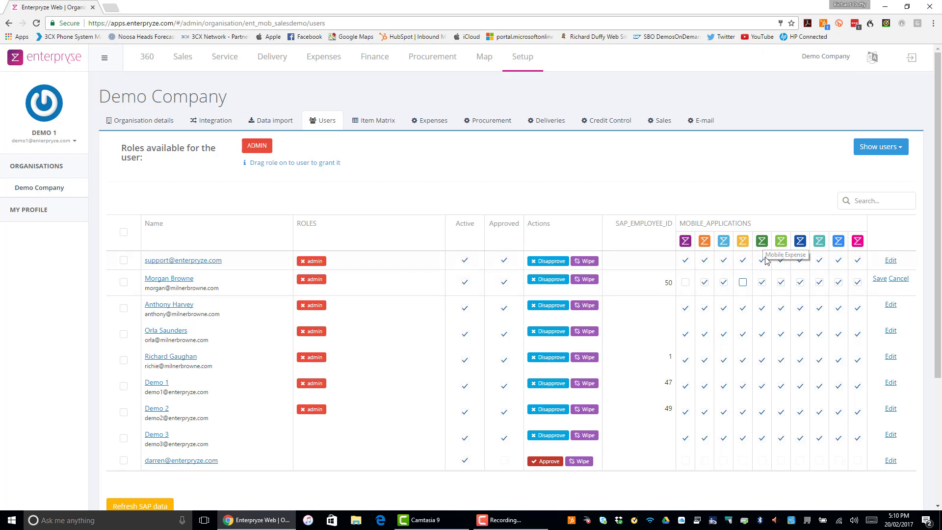
left_click(763, 284)
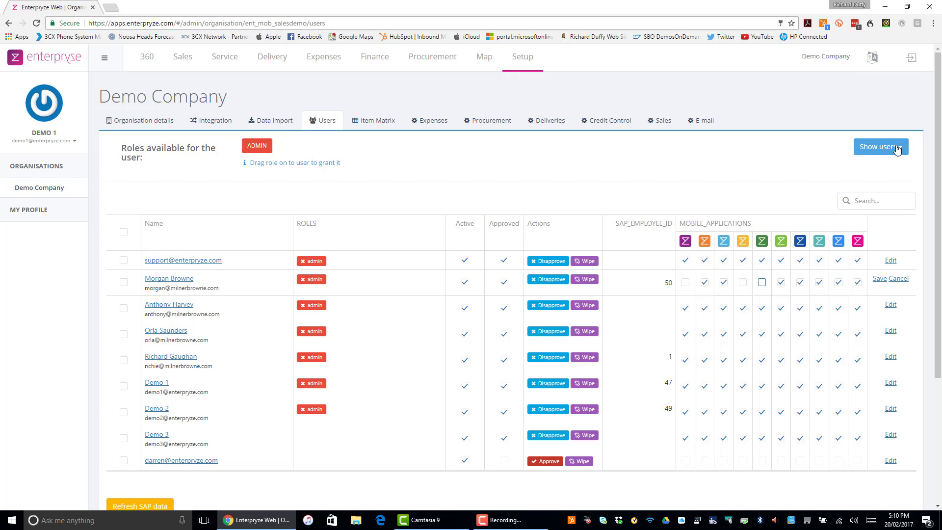
Step: Open the Map of active user locations, zoom in on eastern Scotland, and expand the Dashboards list
left_click(489, 61)
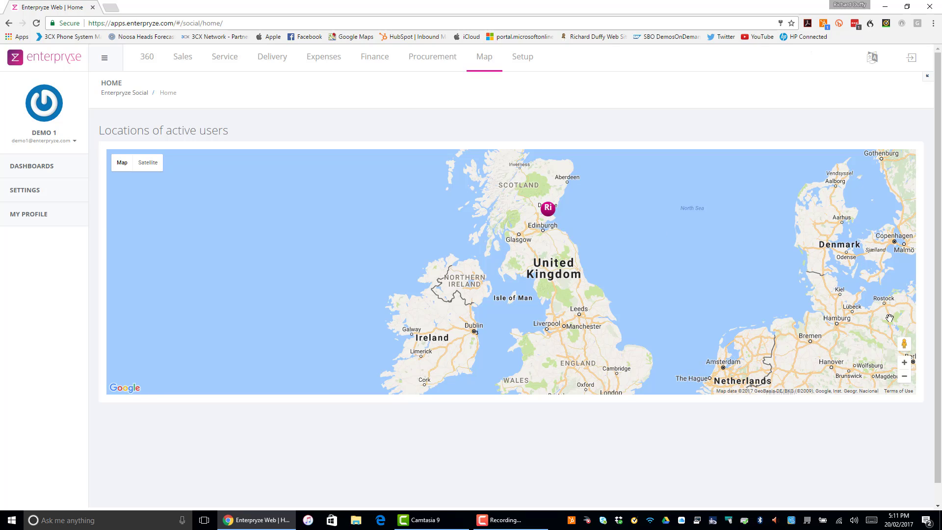
left_click(905, 363)
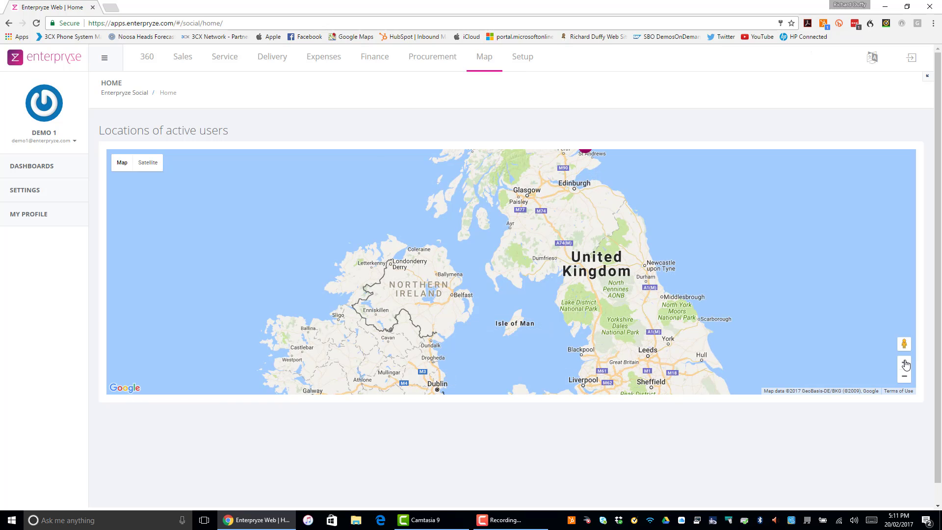
left_click(905, 362)
left_click_drag(715, 260, 720, 374)
left_click_drag(639, 208, 629, 301)
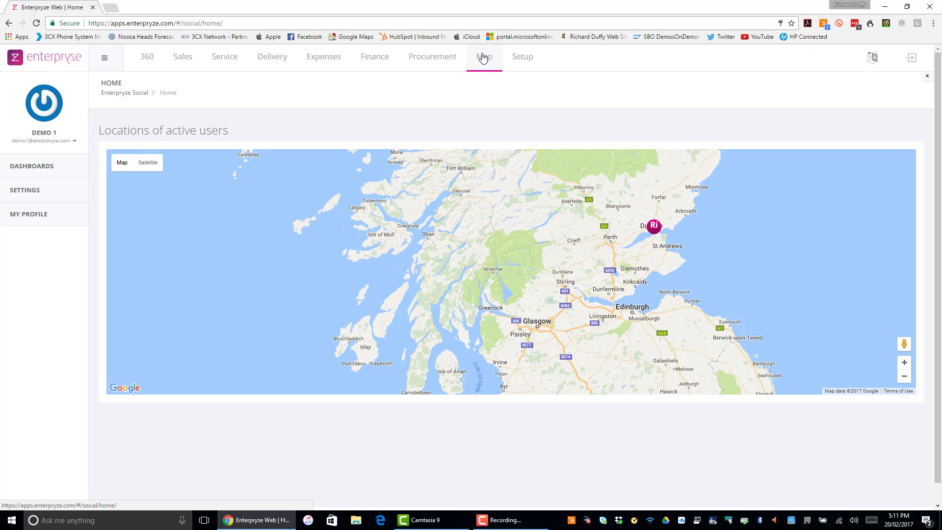
left_click(41, 169)
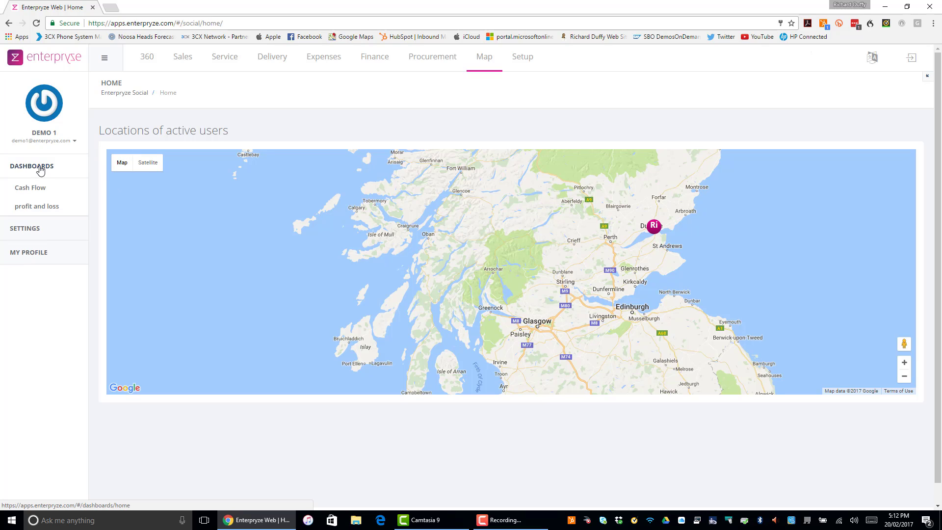